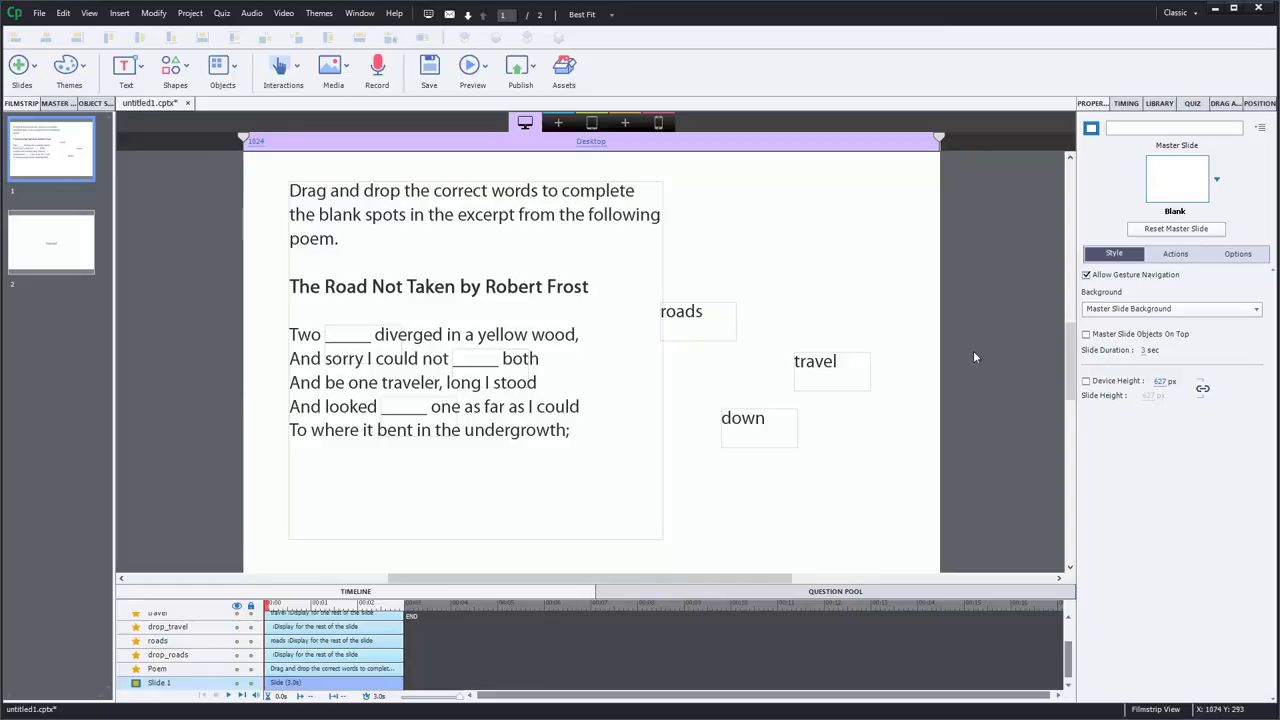
pyautogui.click(712, 326)
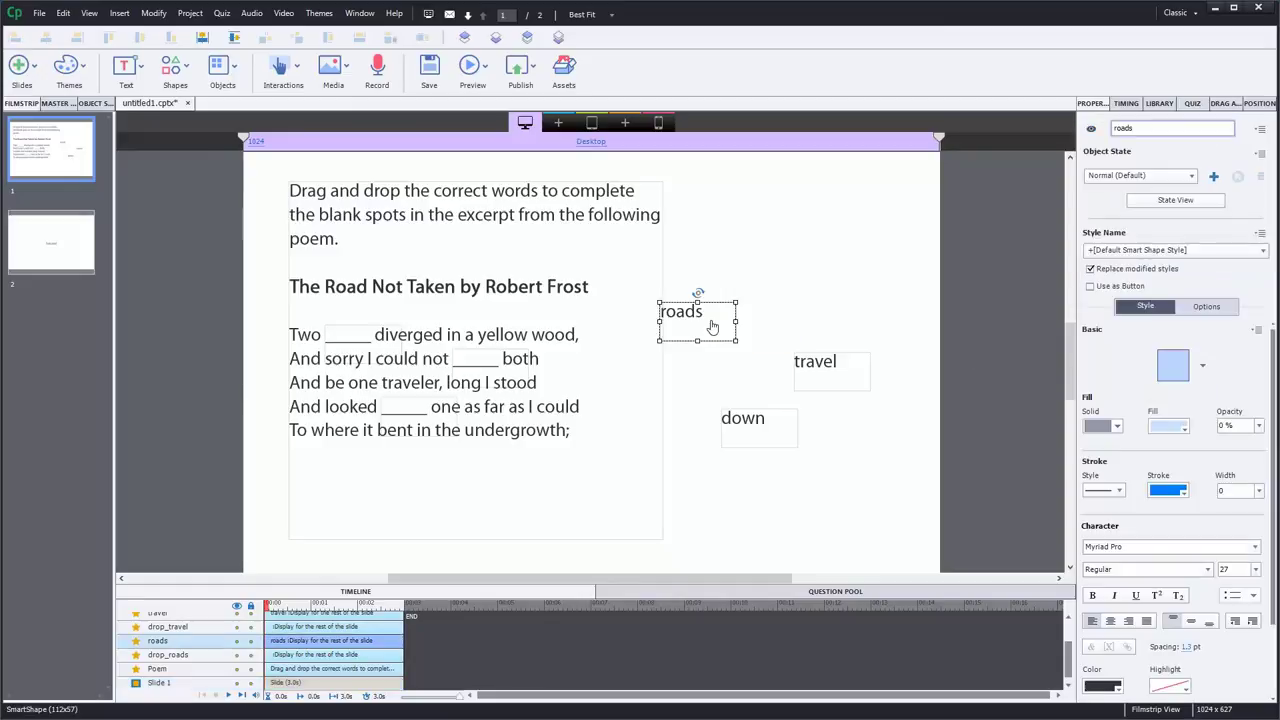
pyautogui.click(818, 372)
pyautogui.click(784, 428)
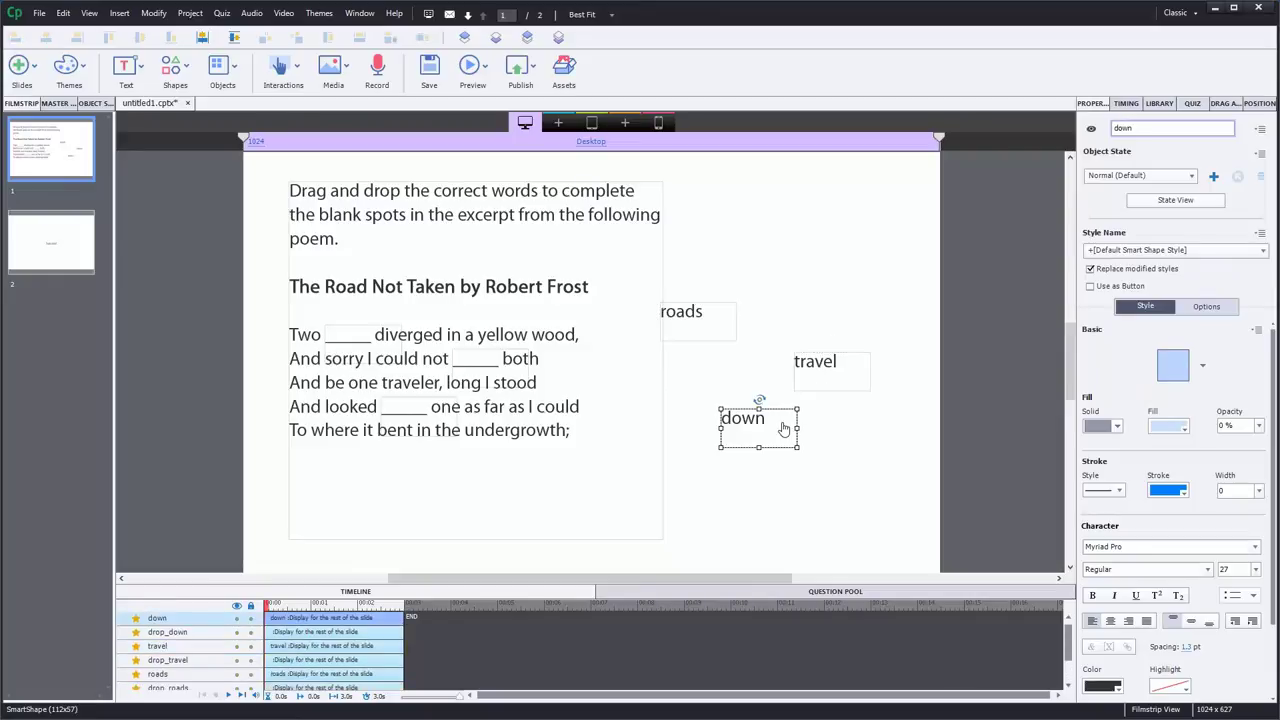
pyautogui.click(375, 348)
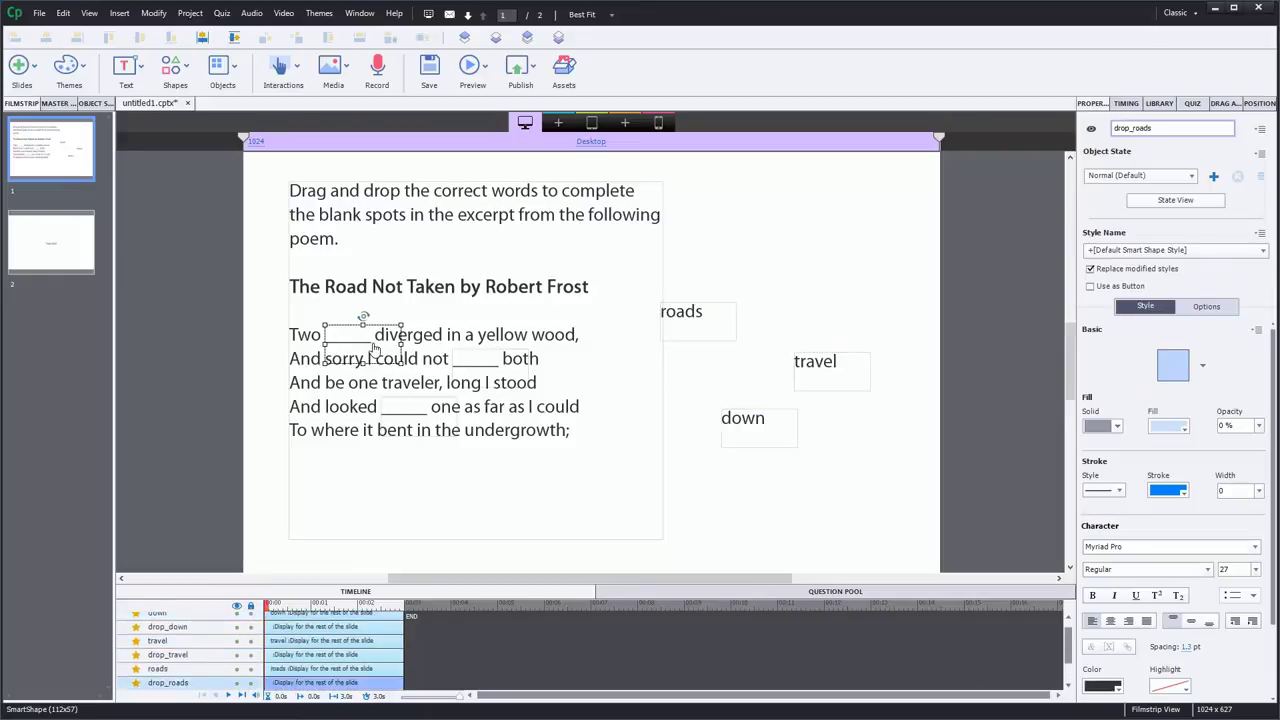
pyautogui.keyDown('ctrl'); pyautogui.click(474, 368); pyautogui.keyUp('ctrl')
pyautogui.keyDown('ctrl'); pyautogui.click(443, 416); pyautogui.keyUp('ctrl')
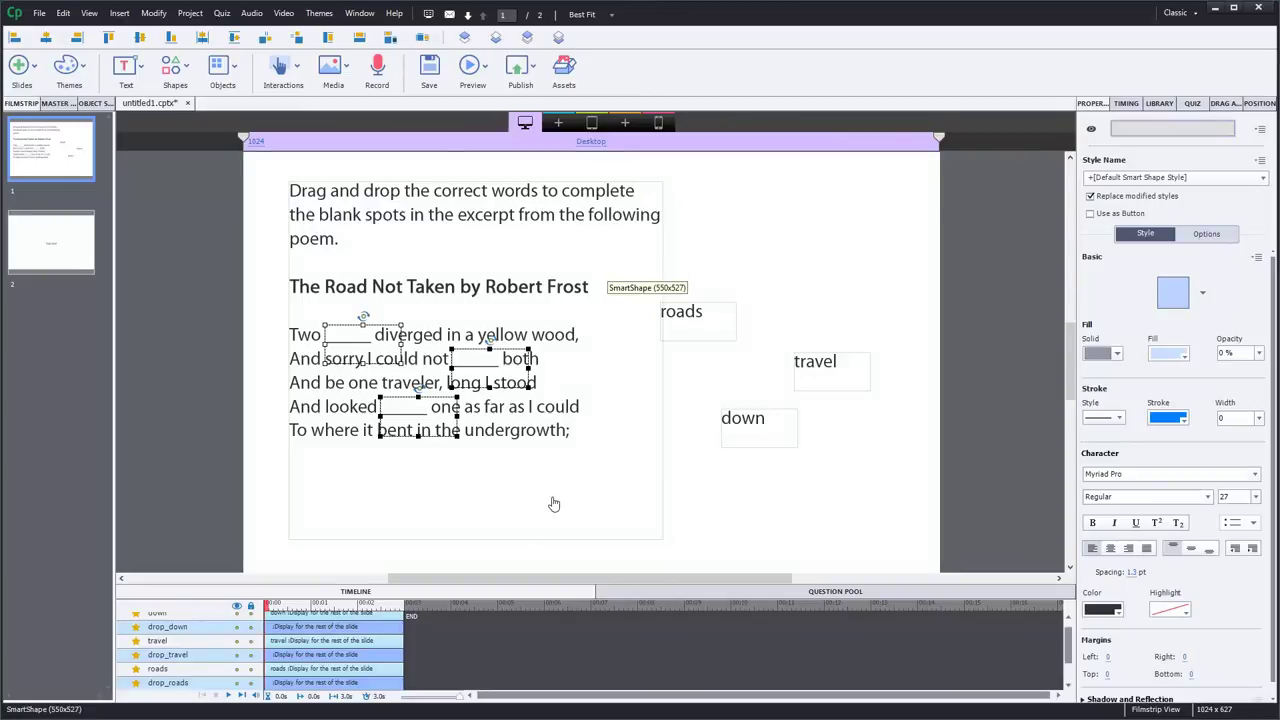
pyautogui.click(677, 523)
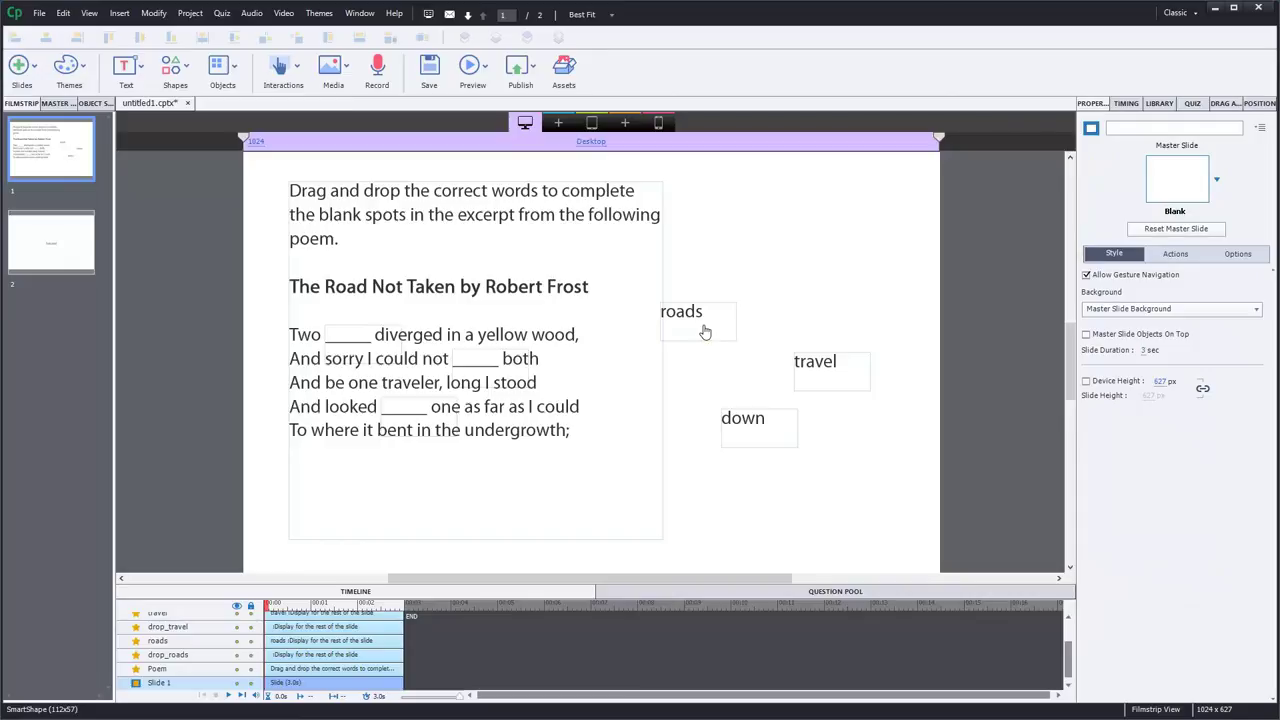
pyautogui.moveTo(705, 272); pyautogui.dragTo(745, 340)
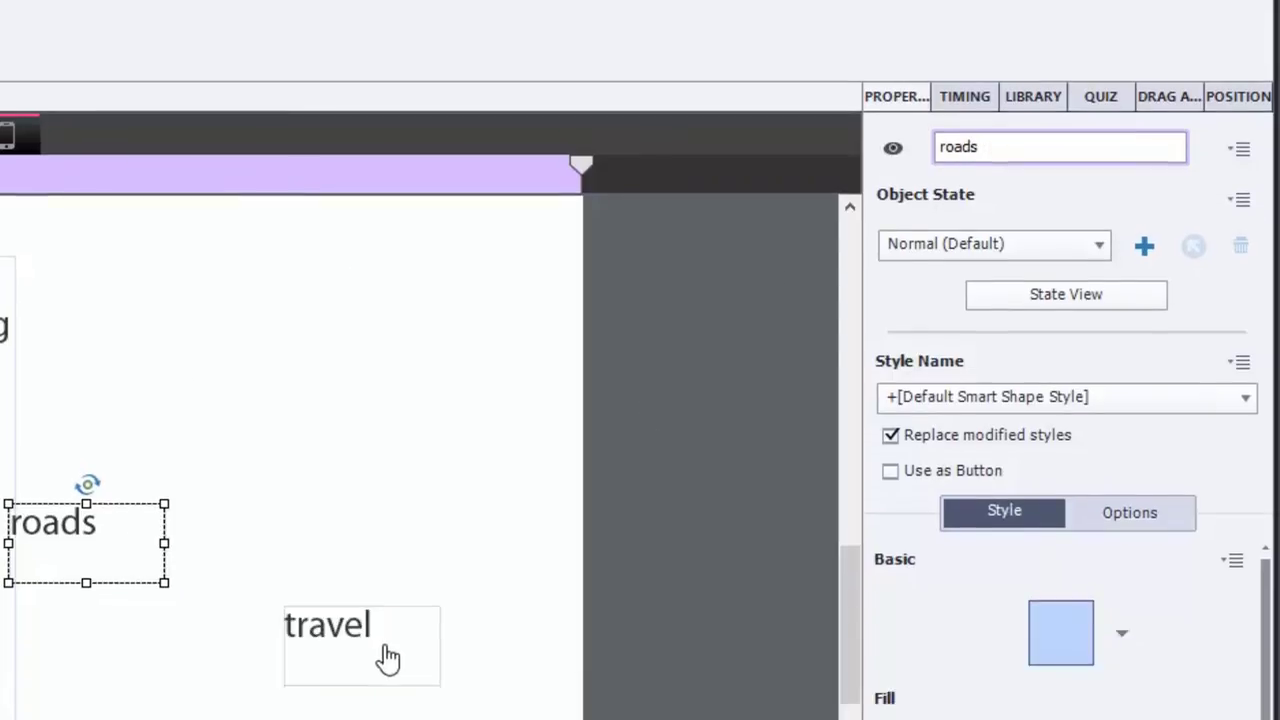
pyautogui.click(386, 660)
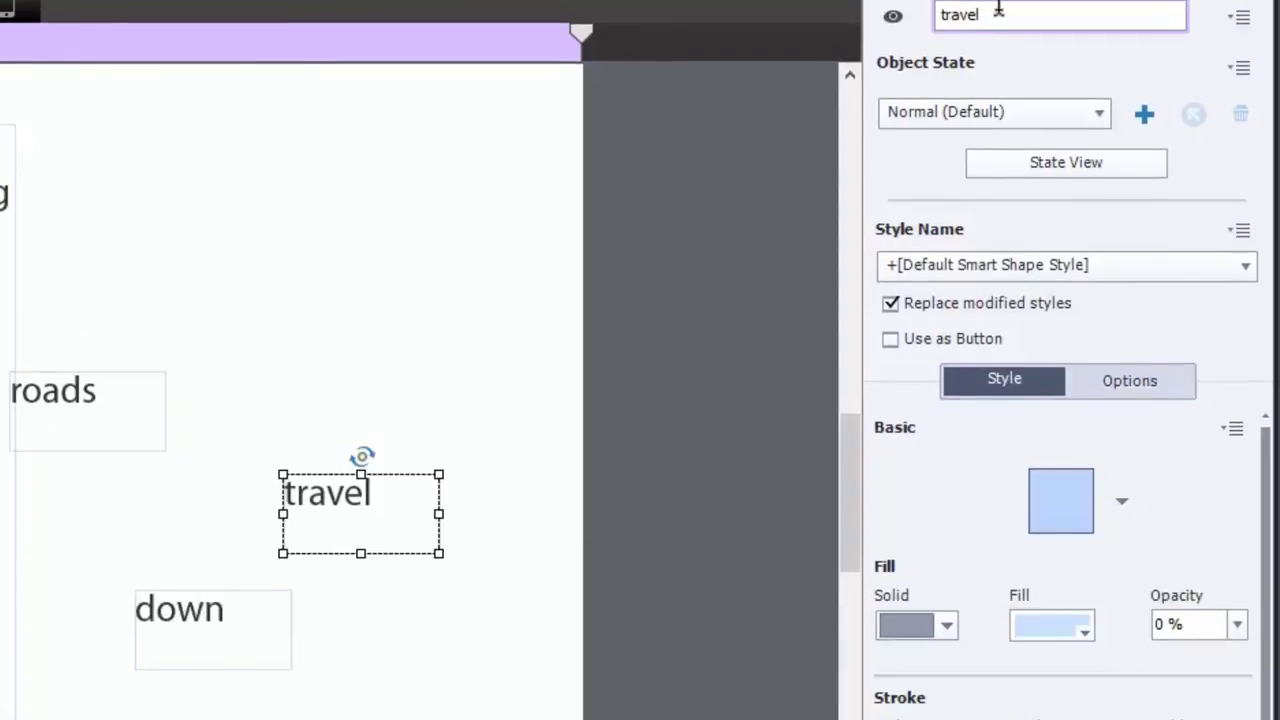
pyautogui.click(249, 614)
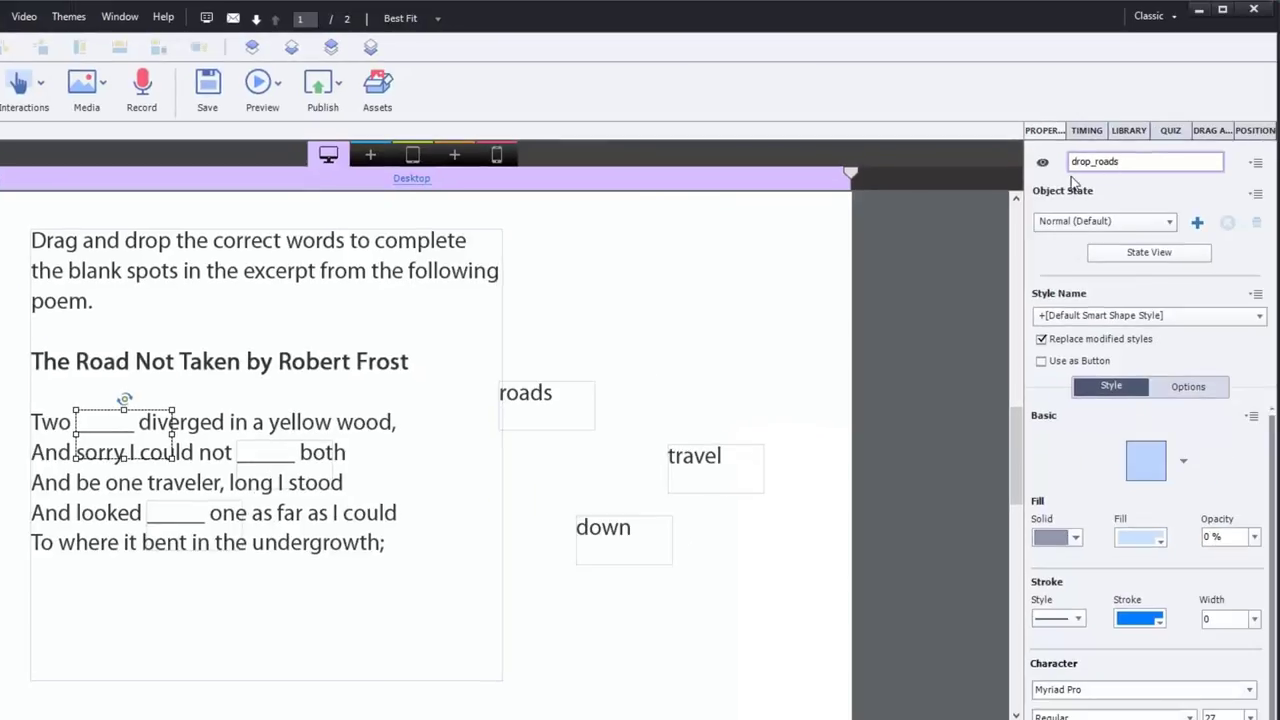
pyautogui.click(290, 460)
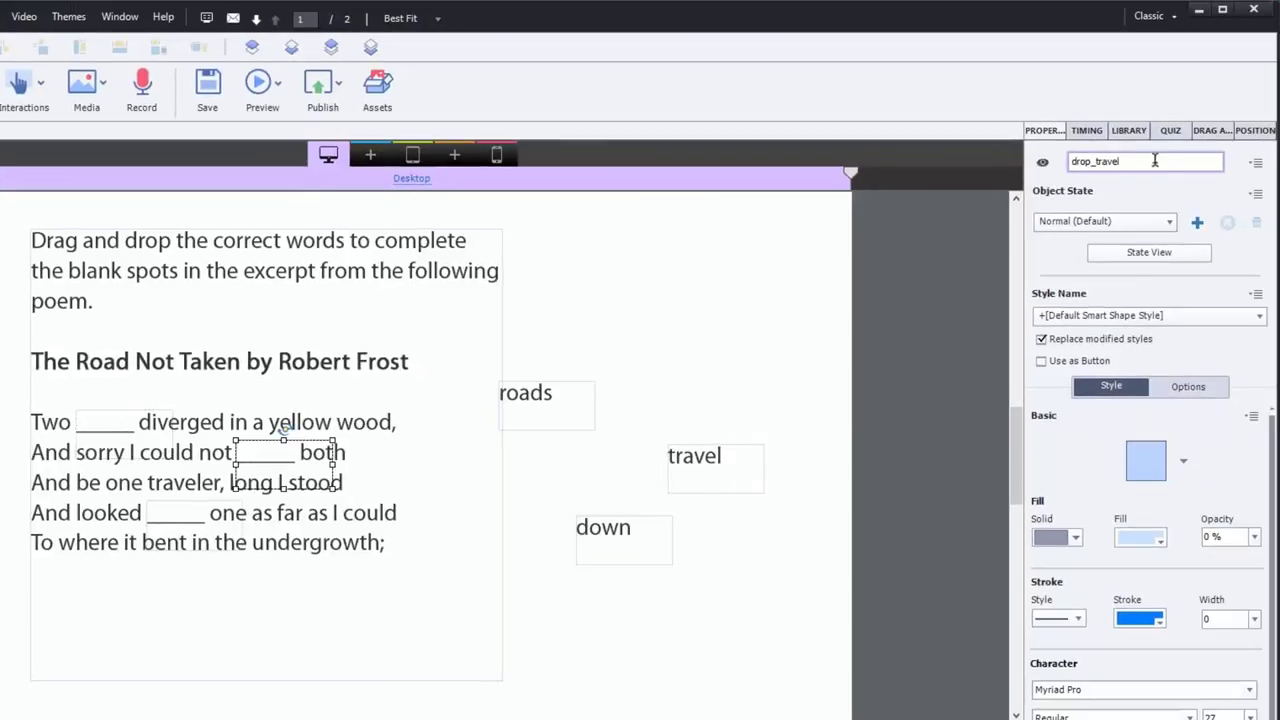
pyautogui.click(188, 533)
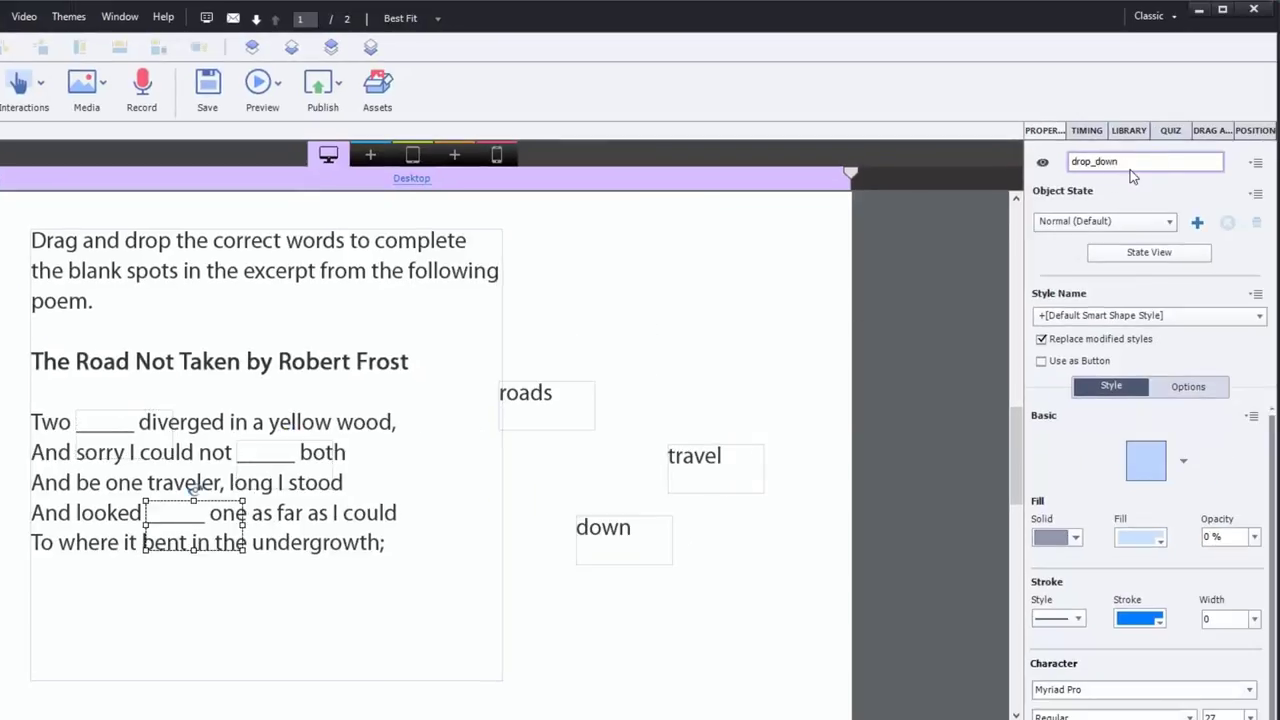
pyautogui.click(304, 340)
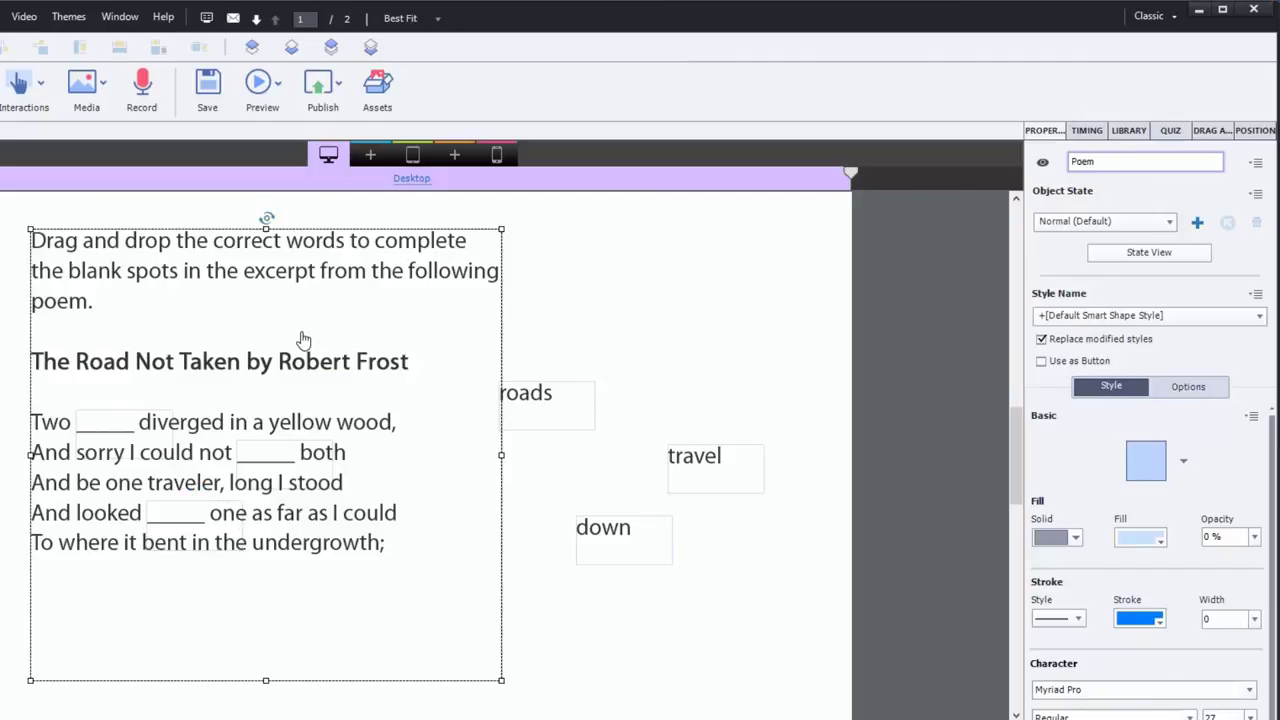
pyautogui.click(572, 264)
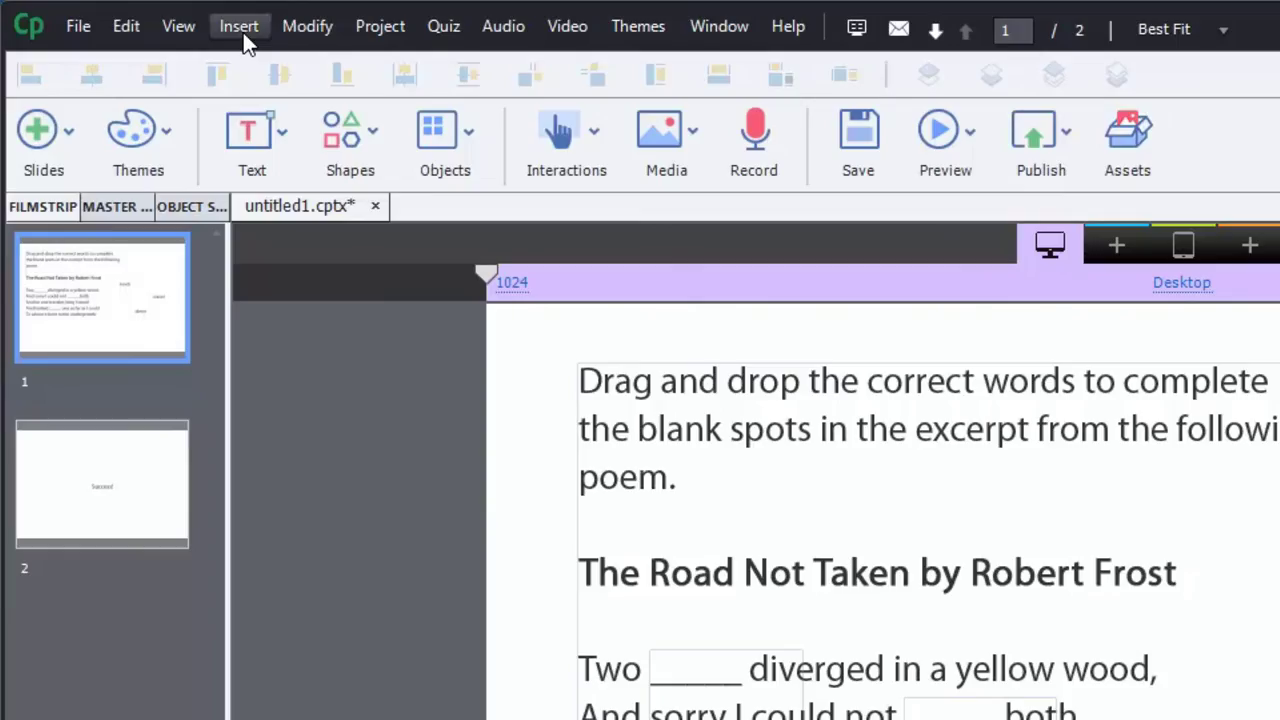
# Step: Launch the Drag and Drop Interaction Wizard from the Insert menu
pyautogui.click(240, 27)
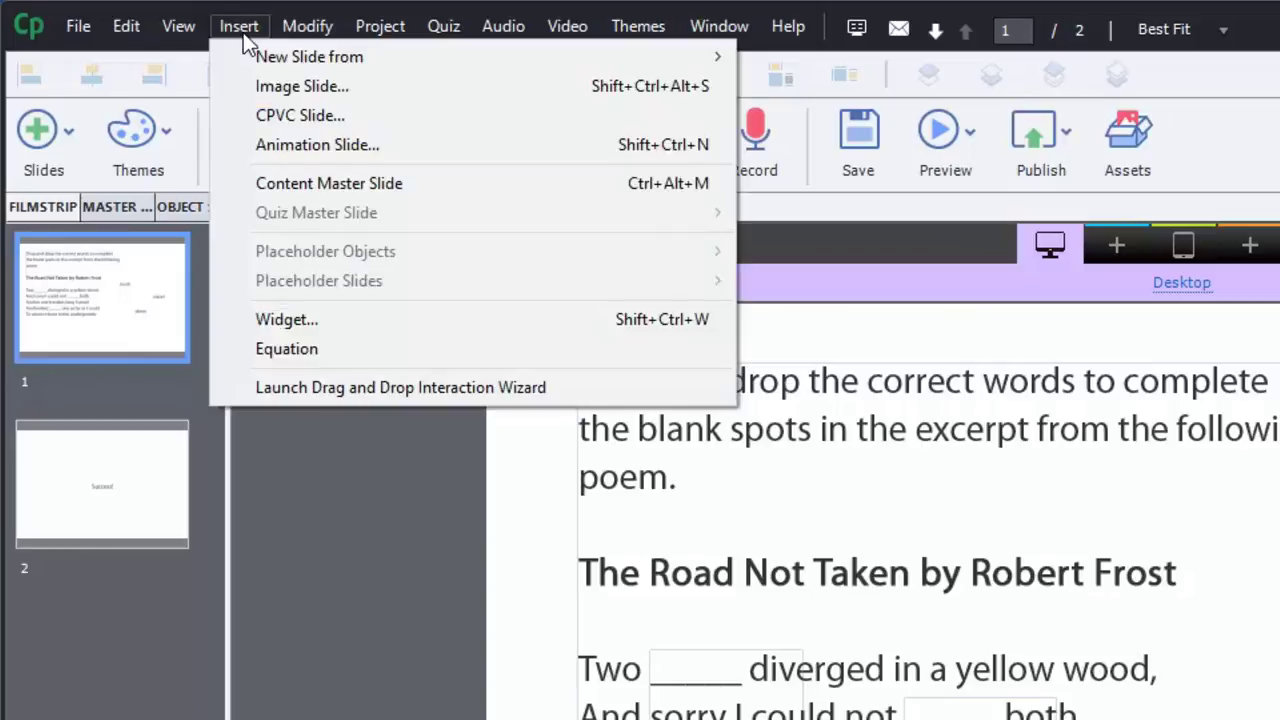
pyautogui.click(272, 388)
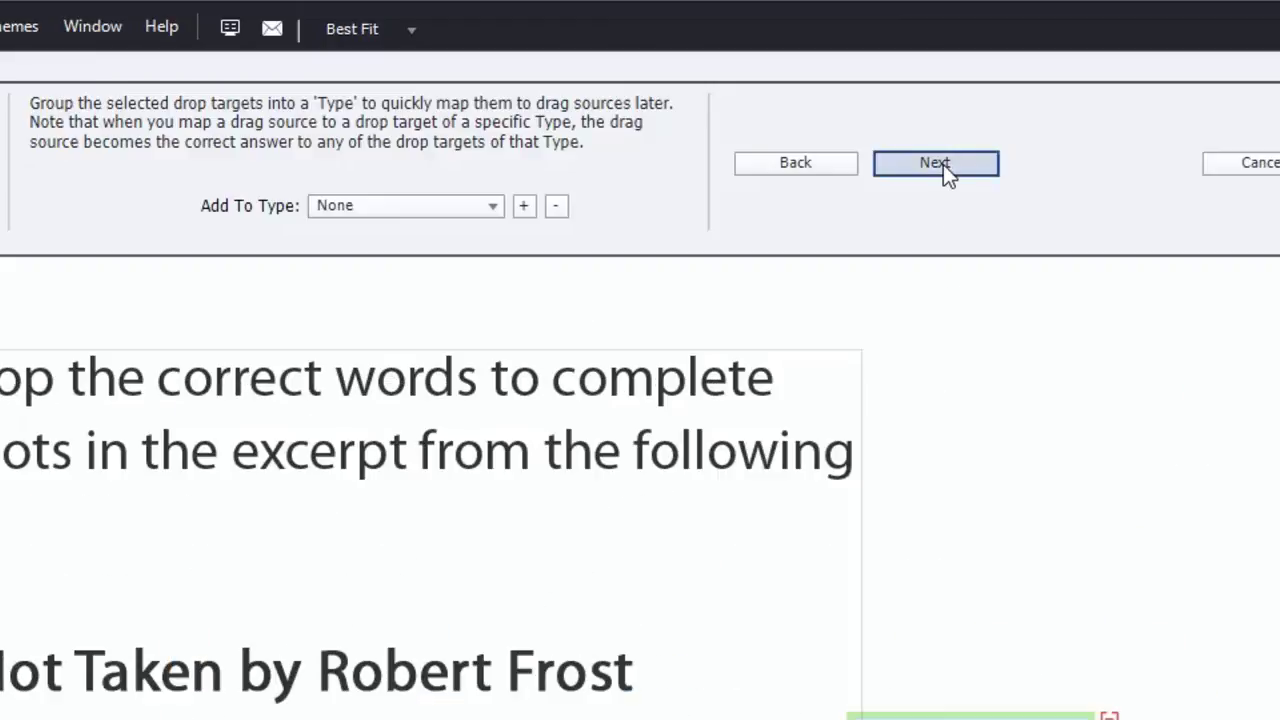
# Step: Link roads to the first blank, travel to the blank before both, and down to the blank after looked
pyautogui.click(943, 164)
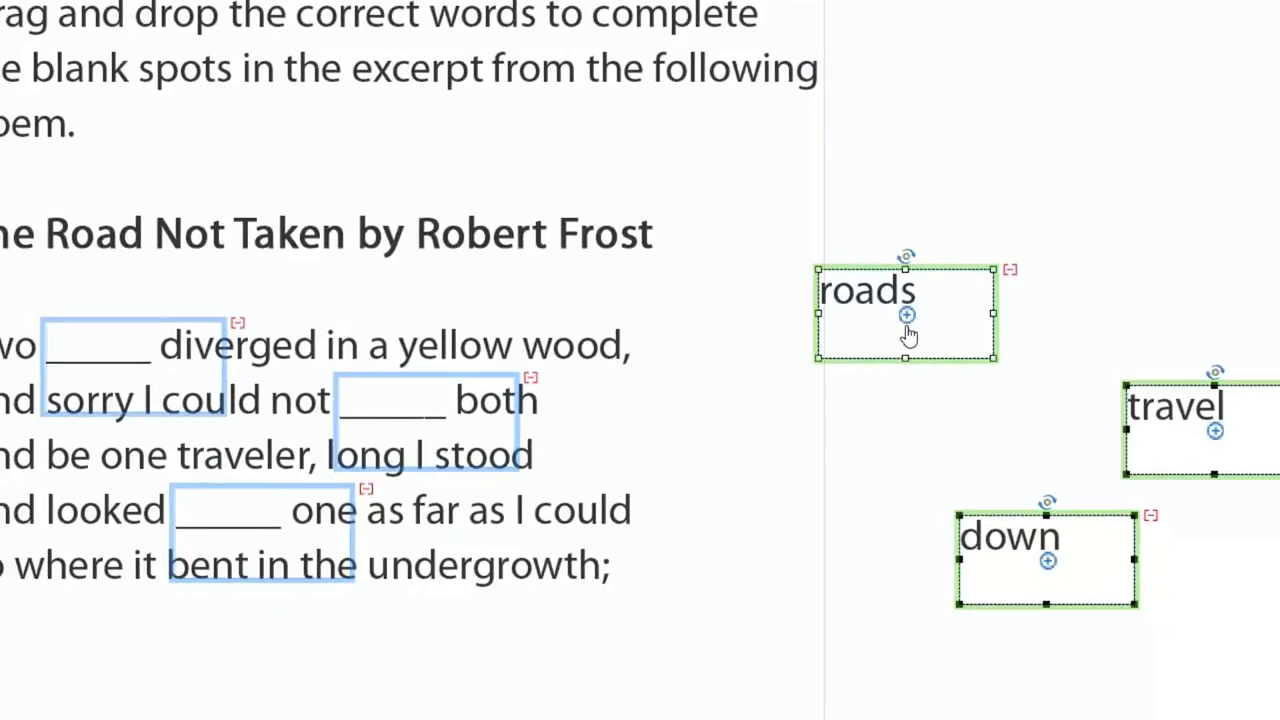
pyautogui.moveTo(906, 315); pyautogui.dragTo(134, 366)
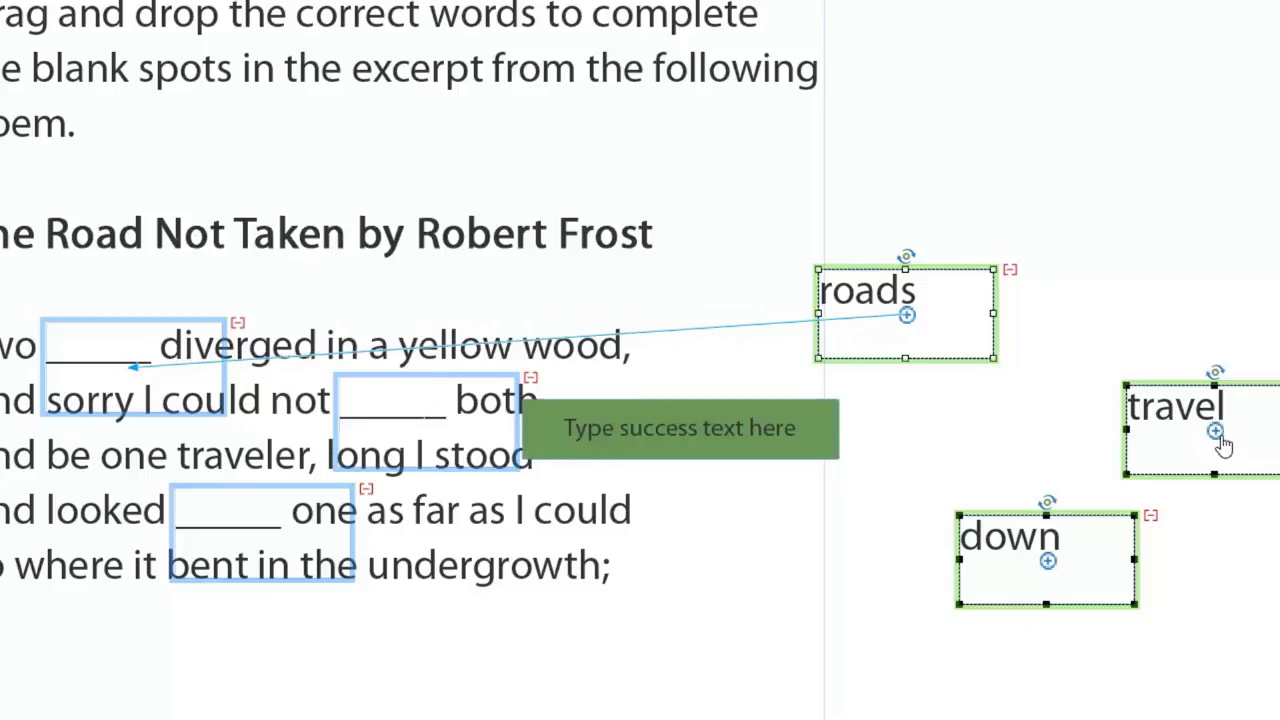
pyautogui.moveTo(1215, 431); pyautogui.dragTo(427, 428)
pyautogui.moveTo(1047, 561); pyautogui.dragTo(262, 532)
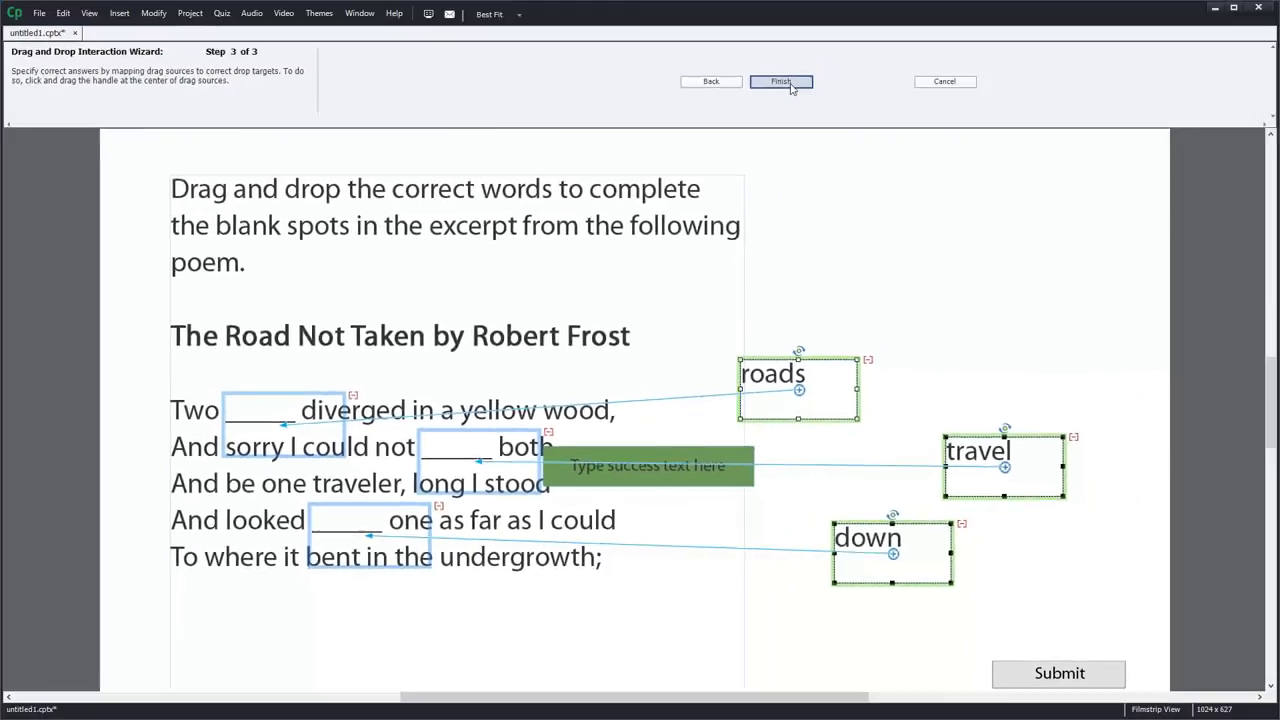
pyautogui.click(773, 81)
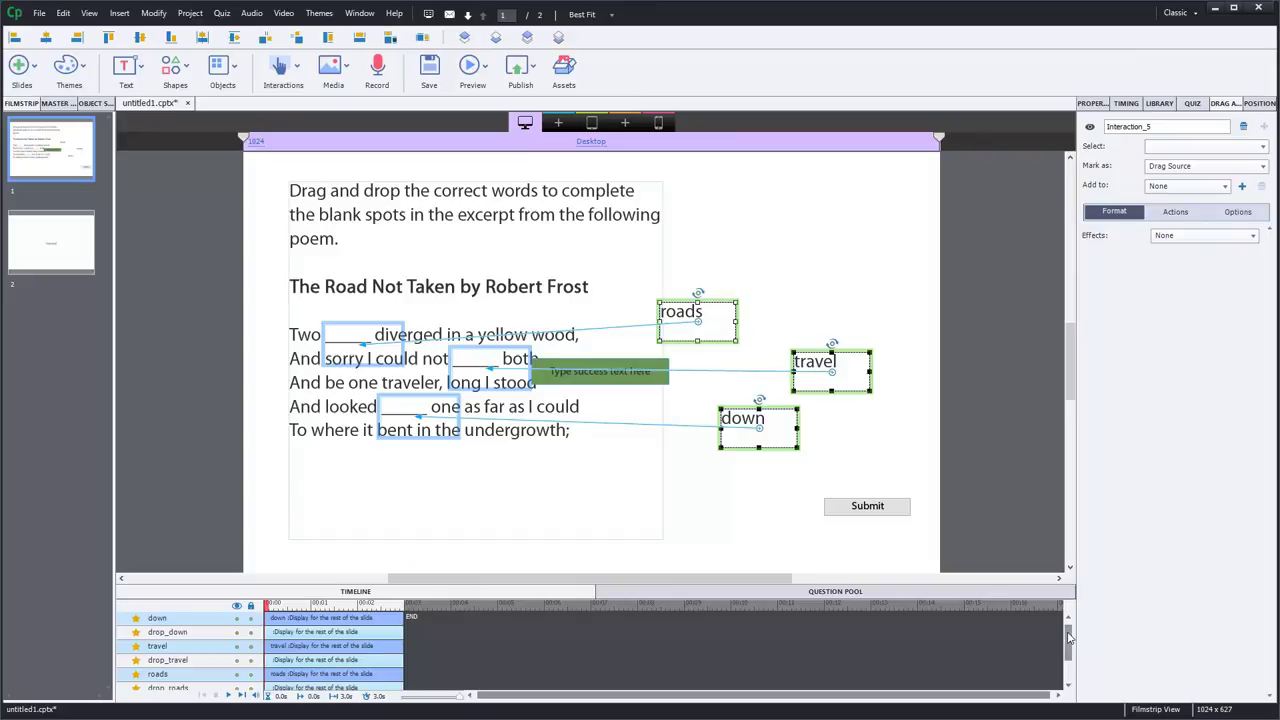
# Step: Hide the Poem text object with its Timeline visibility dot
pyautogui.moveTo(1068, 645); pyautogui.dragTo(1070, 670)
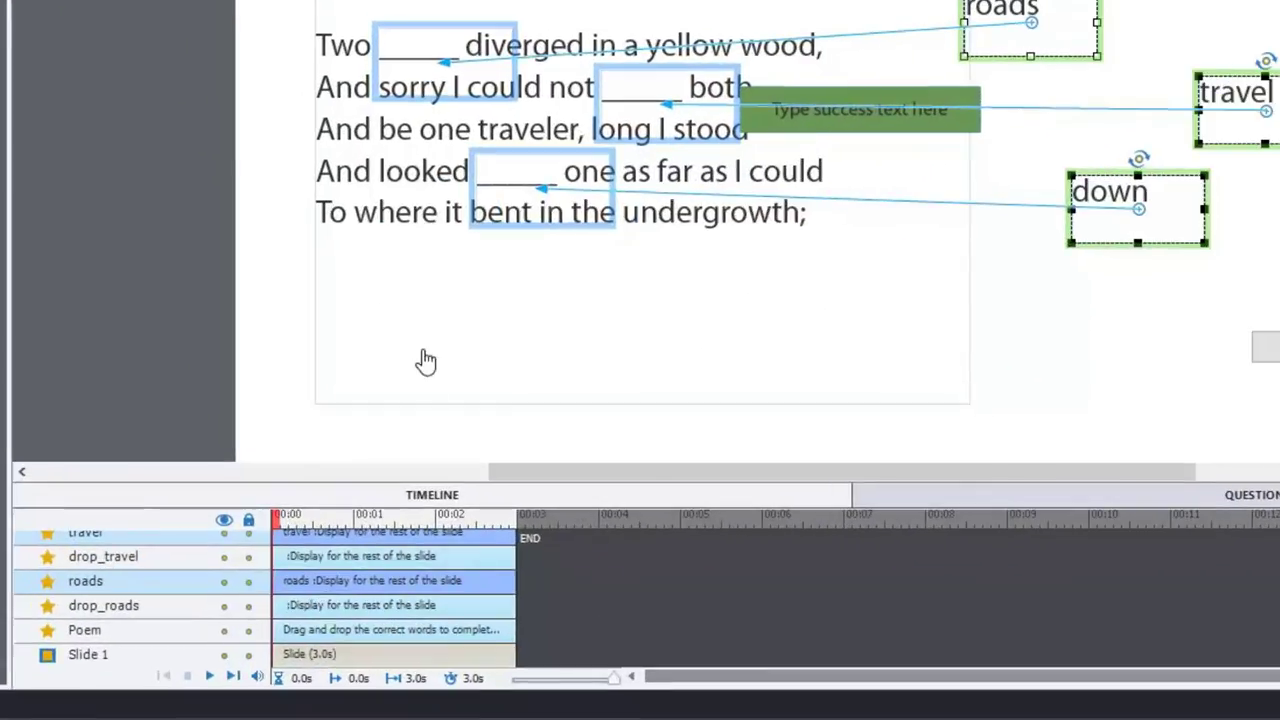
pyautogui.click(426, 360)
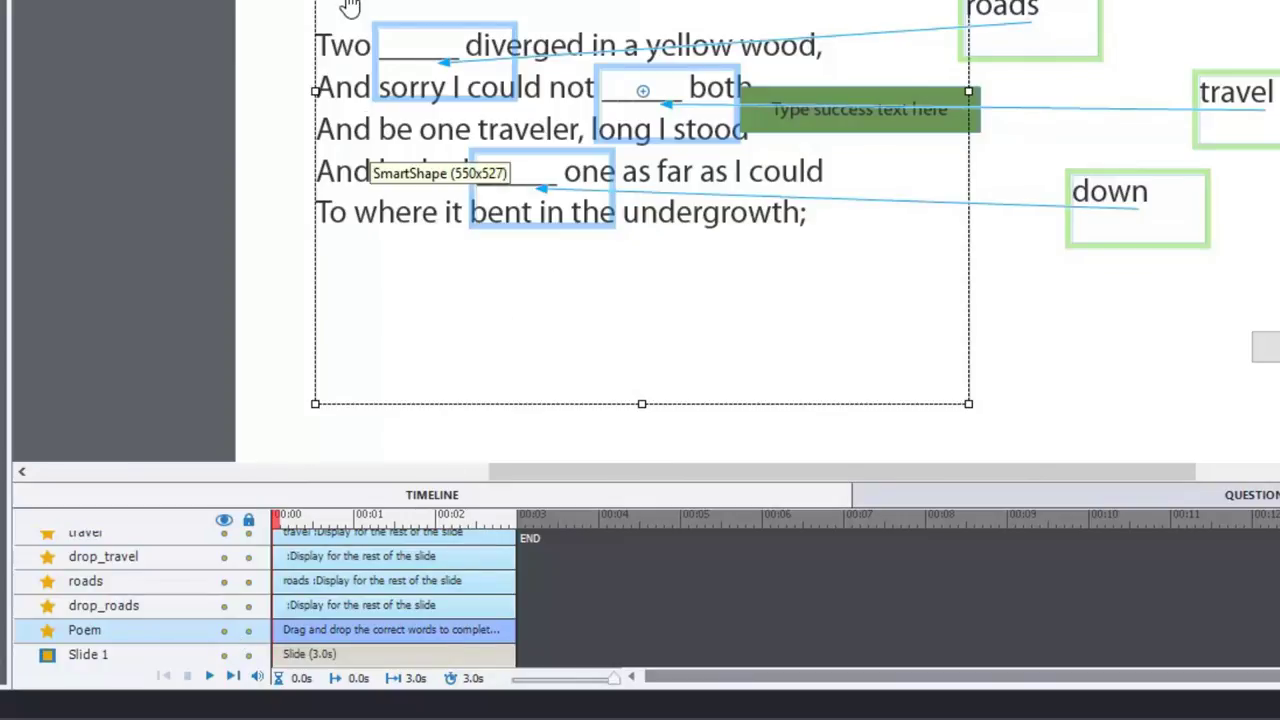
pyautogui.click(224, 631)
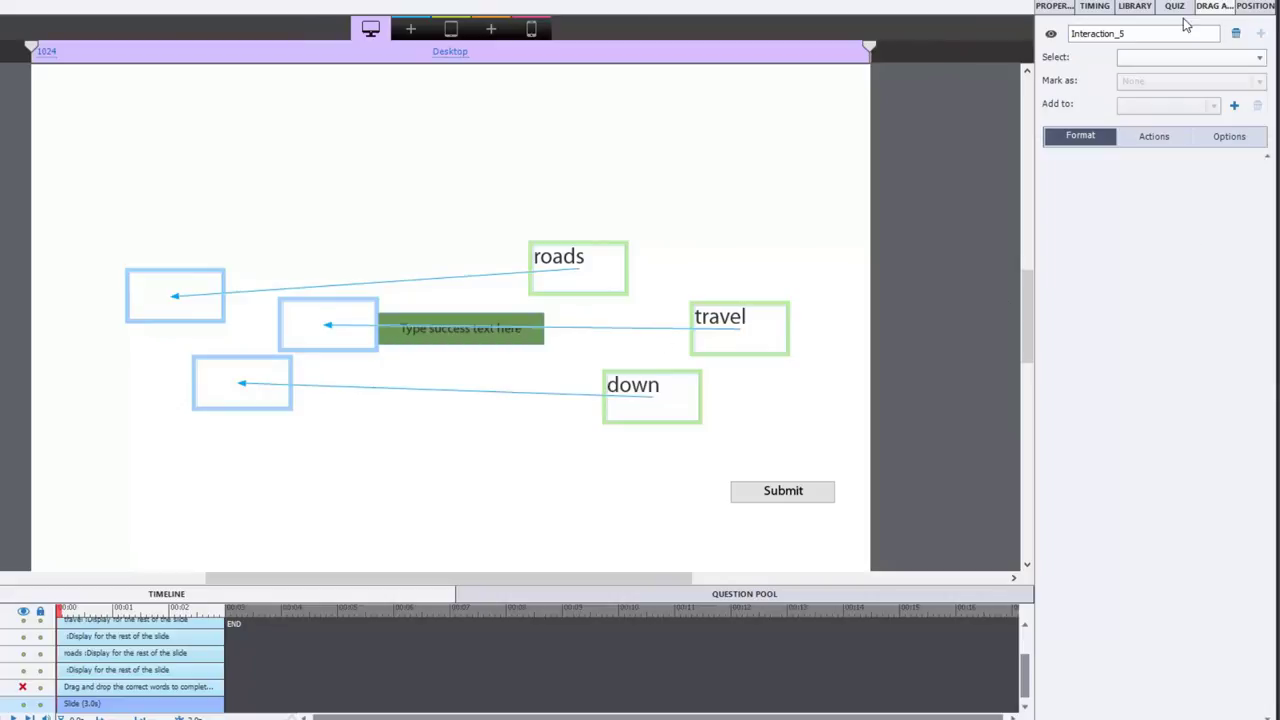
# Step: Turn off the Failure and Success captions and set On Success to Go to the next slide
pyautogui.click(1159, 139)
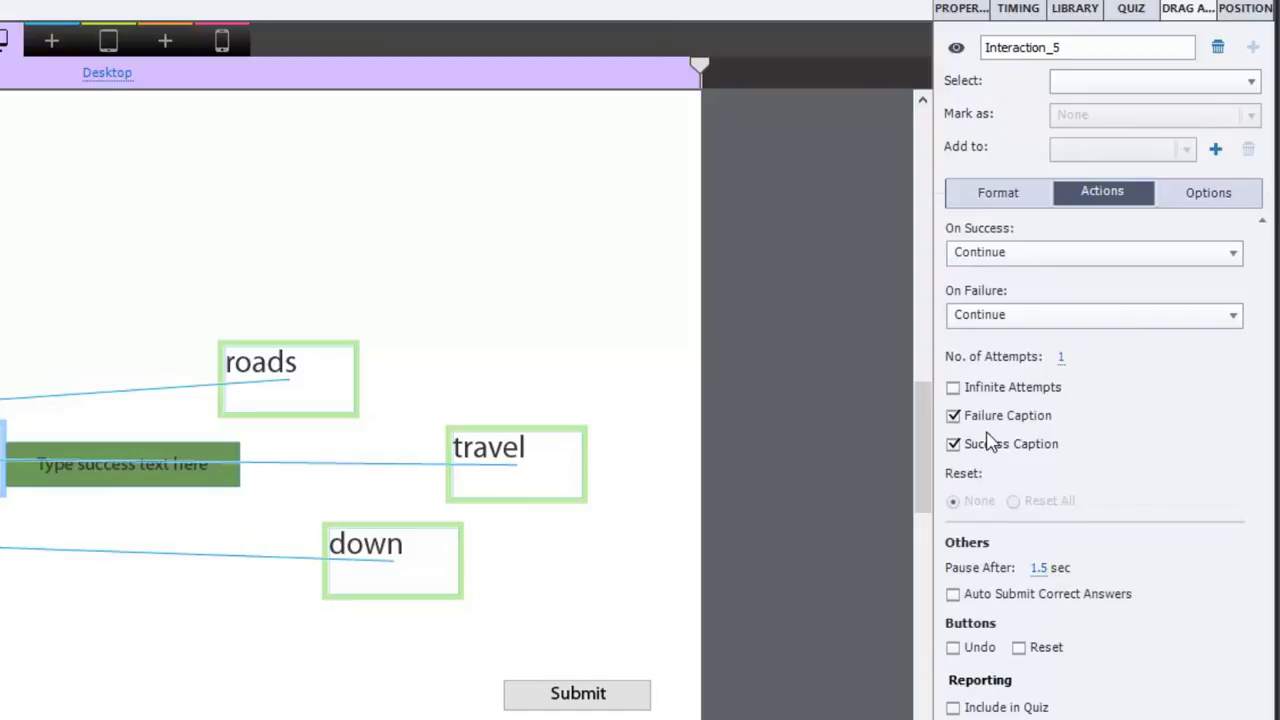
pyautogui.click(953, 416)
pyautogui.click(954, 446)
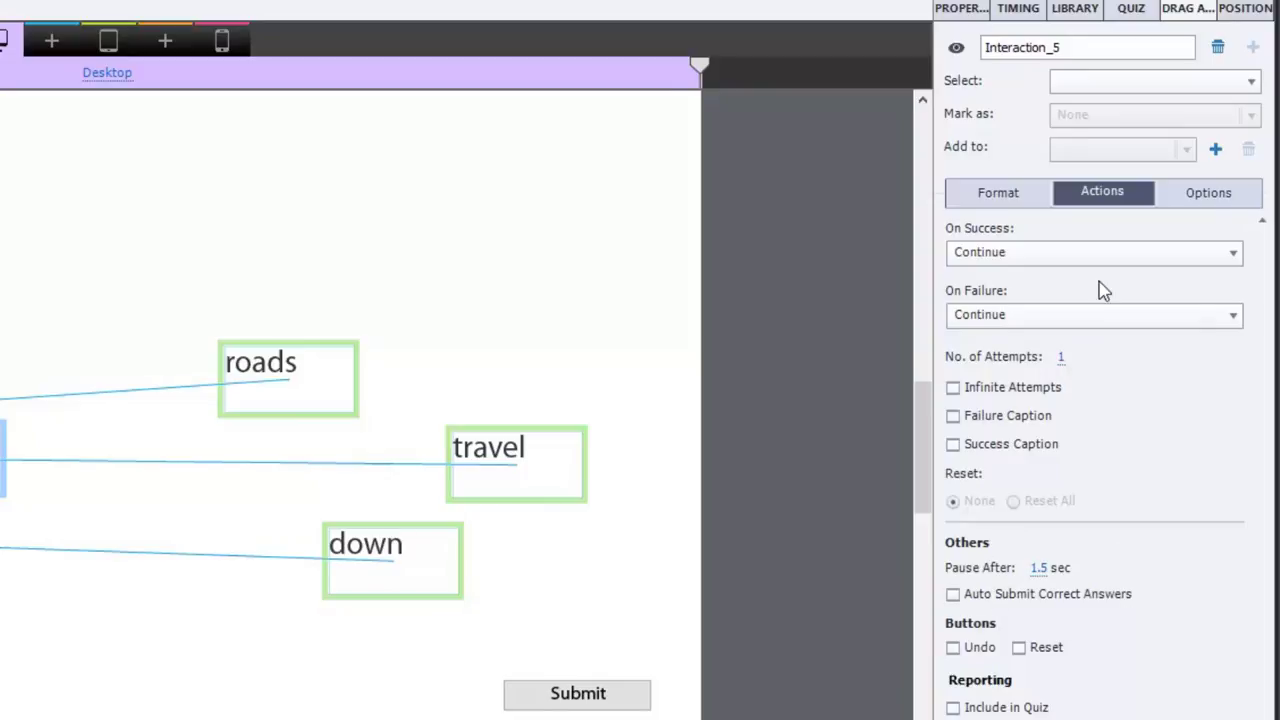
pyautogui.click(1053, 254)
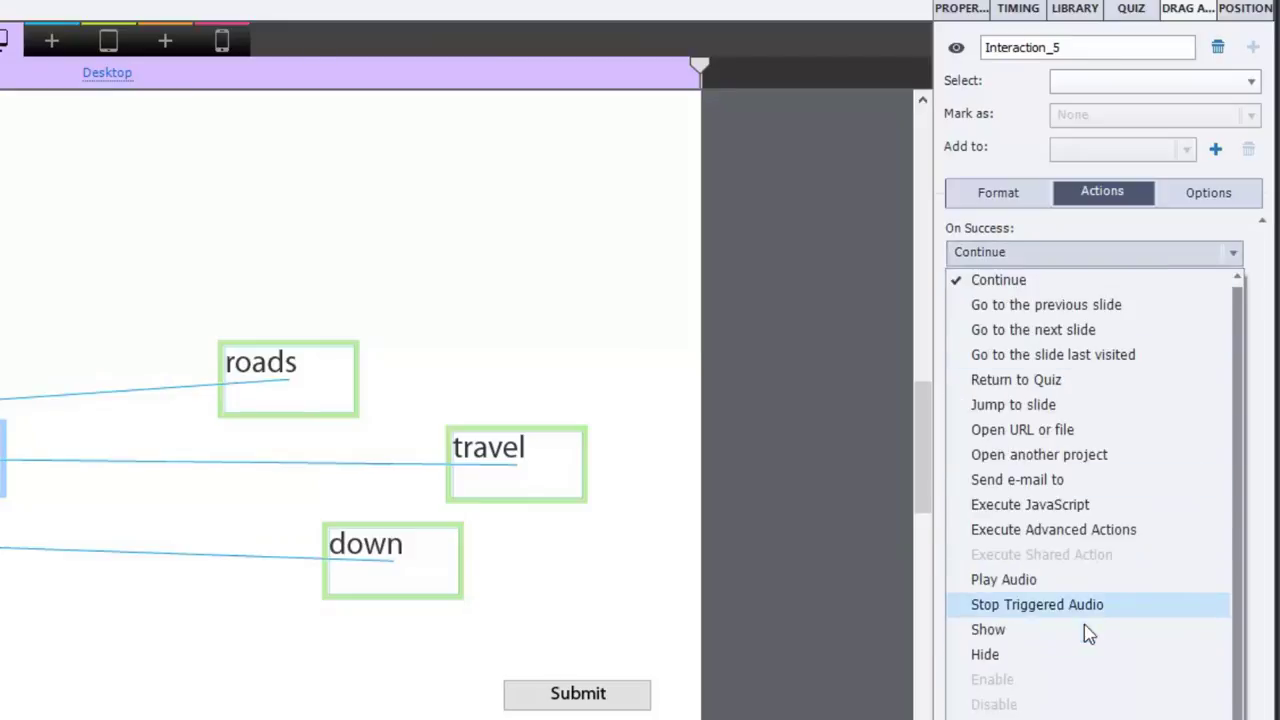
pyautogui.click(1095, 333)
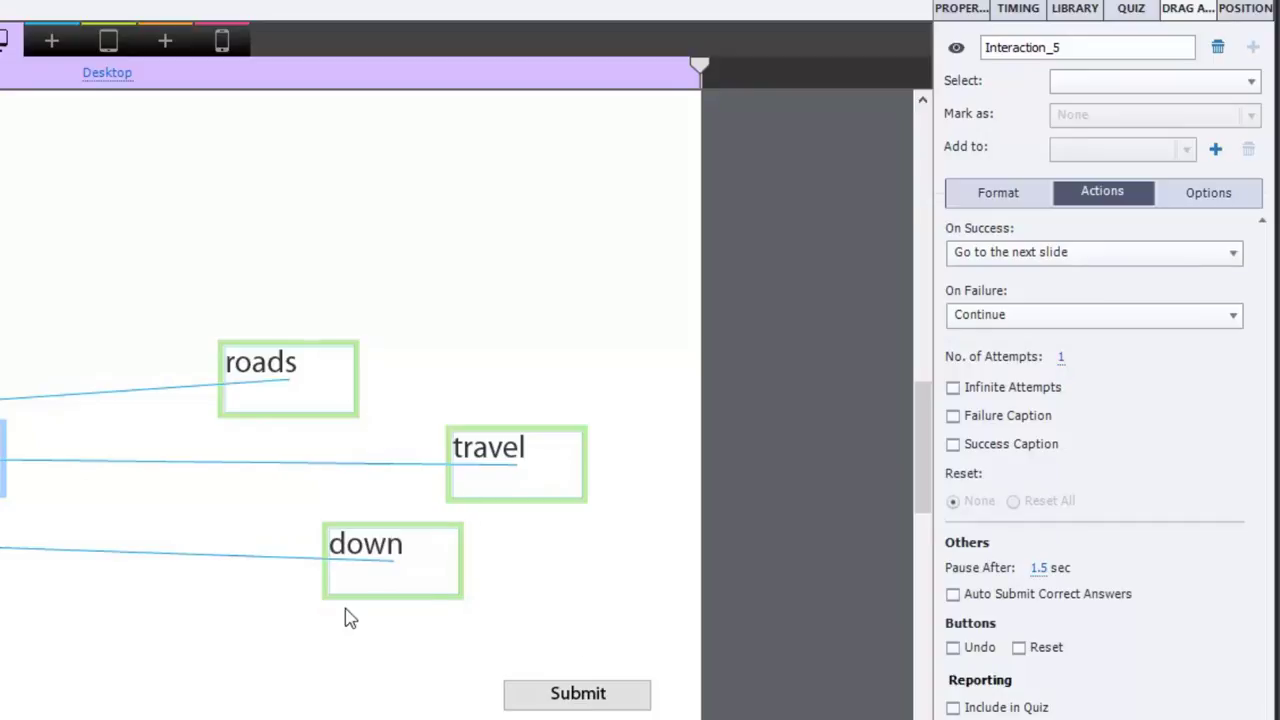
# Step: Change the Submit button's caption text to Next
pyautogui.click(1018, 193)
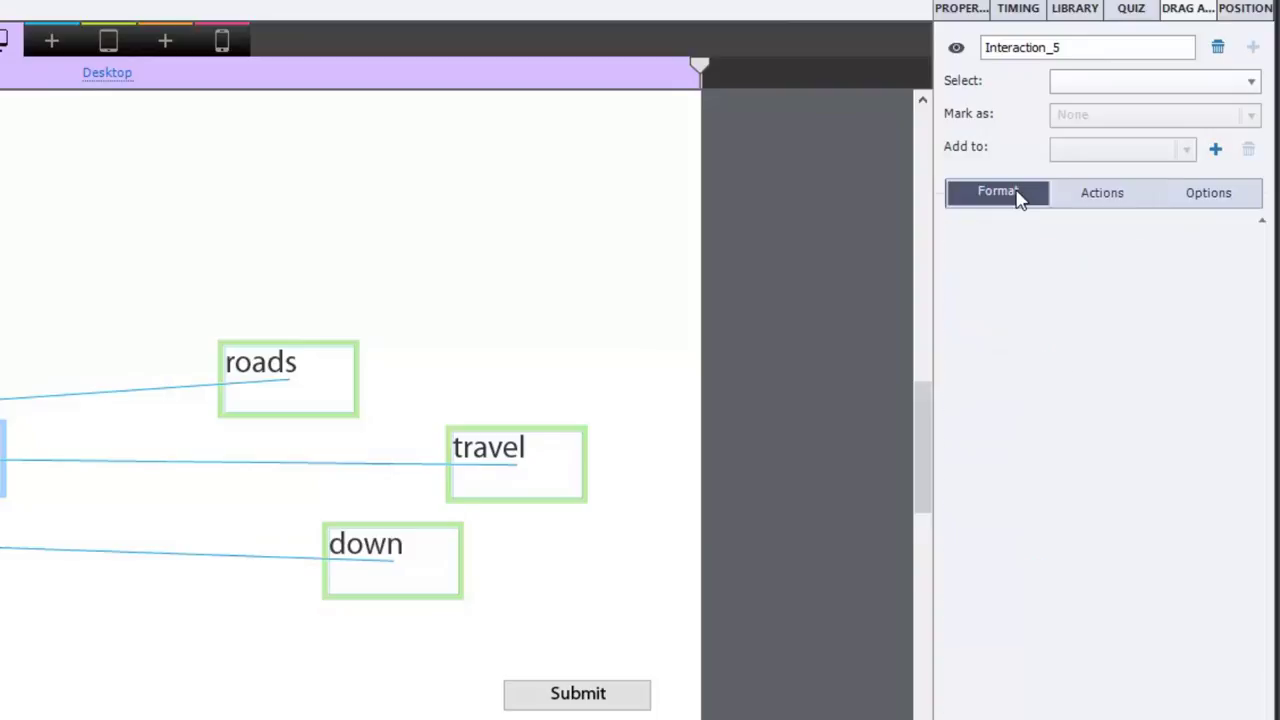
pyautogui.click(590, 700)
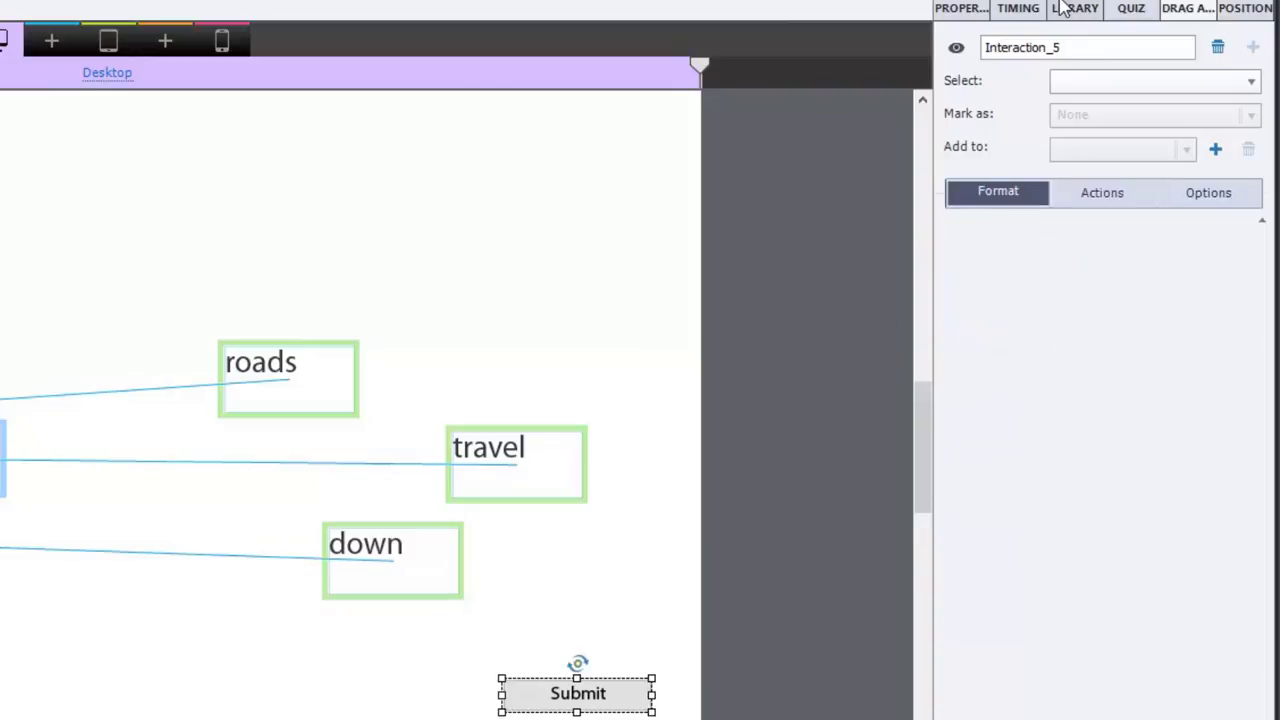
pyautogui.click(963, 12)
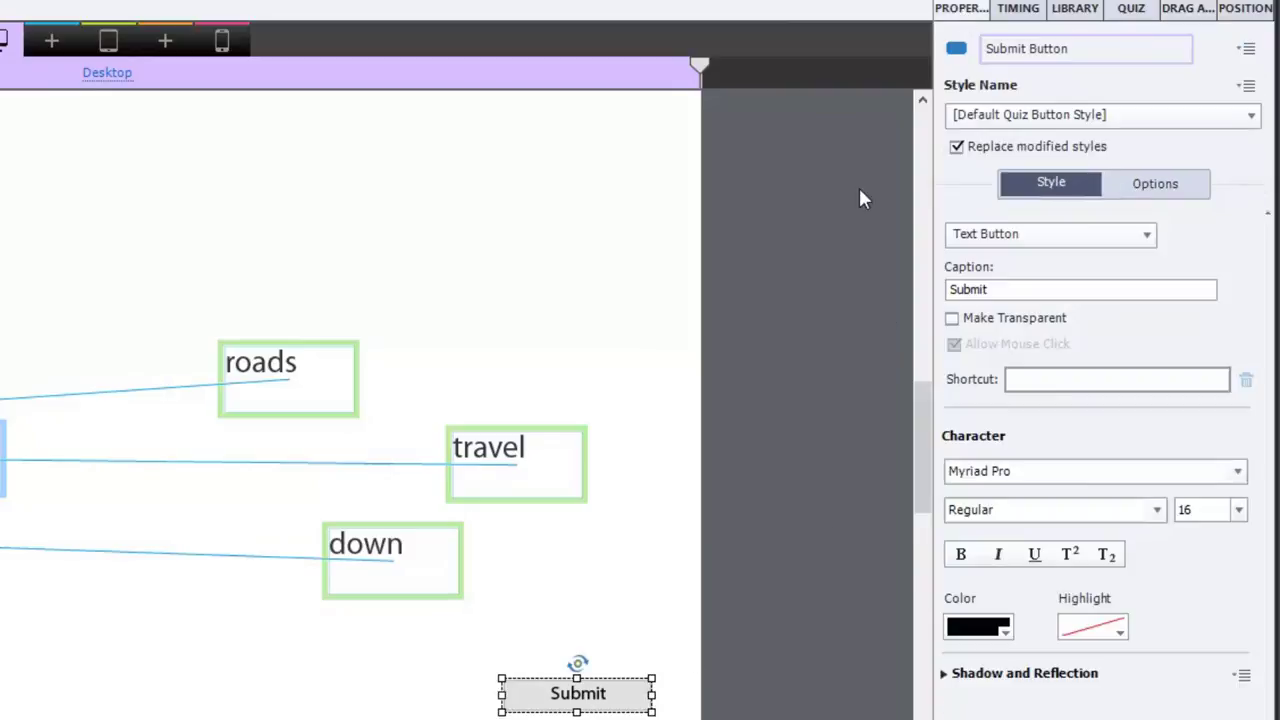
pyautogui.doubleClick(1004, 288)
pyautogui.write('Next')
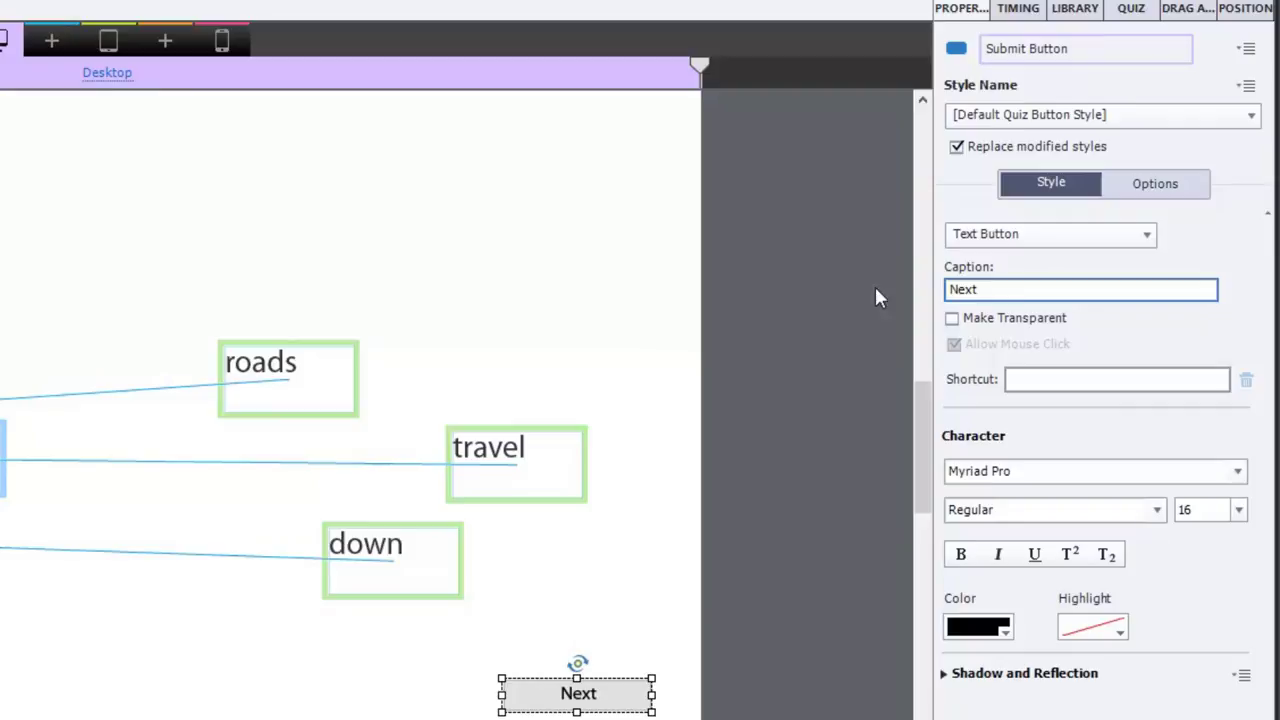
pyautogui.click(774, 505)
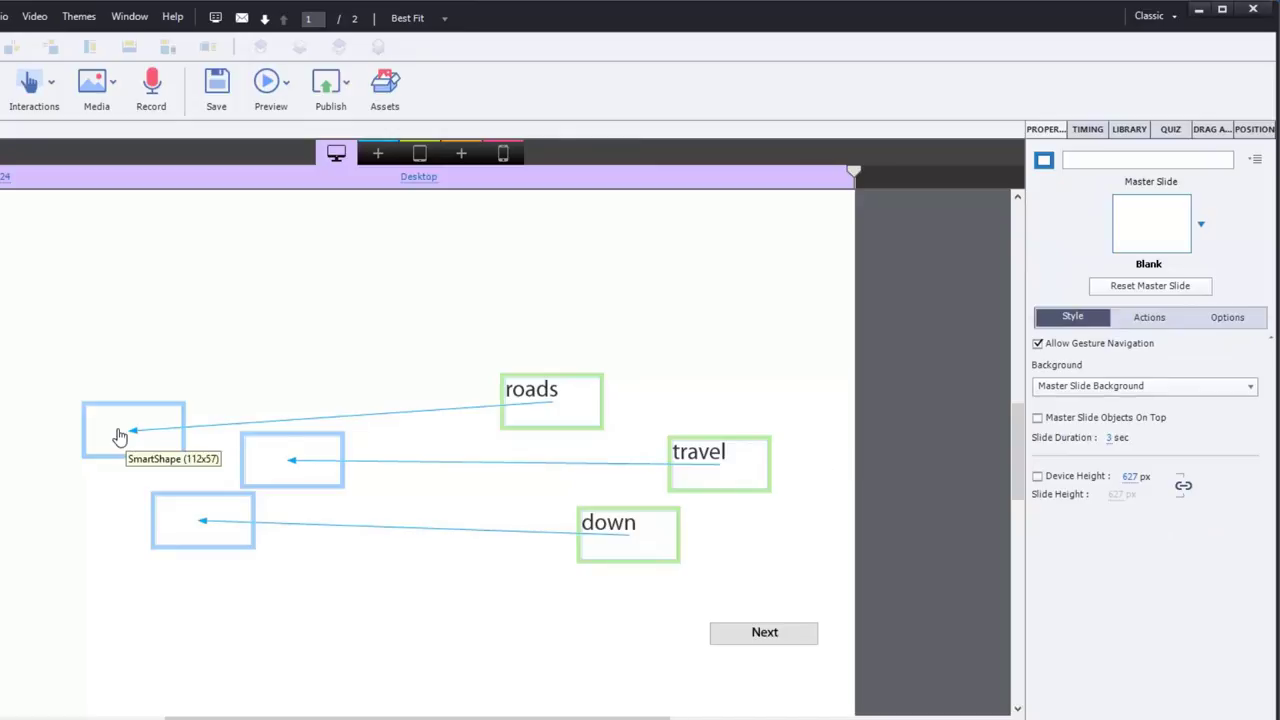
# Step: Make drop_roads accept only the roads word box, replacing earlier drops, instead of accepting all
pyautogui.click(119, 436)
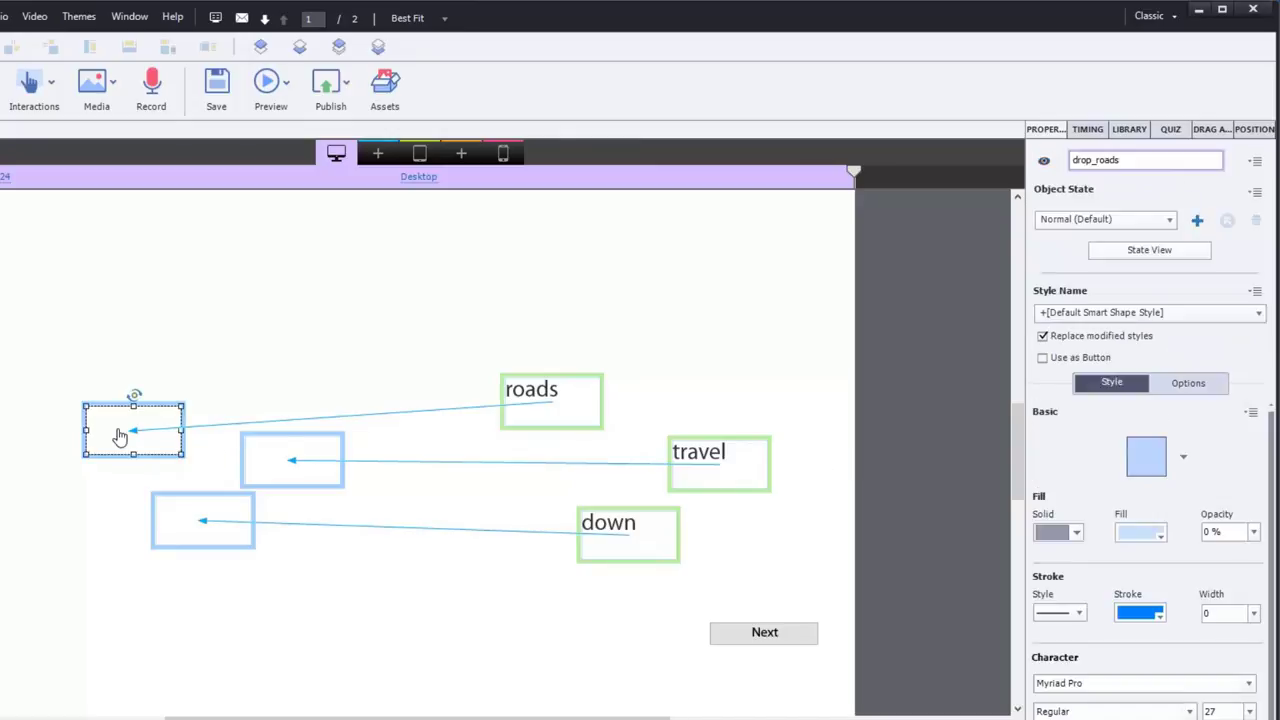
pyautogui.click(1214, 132)
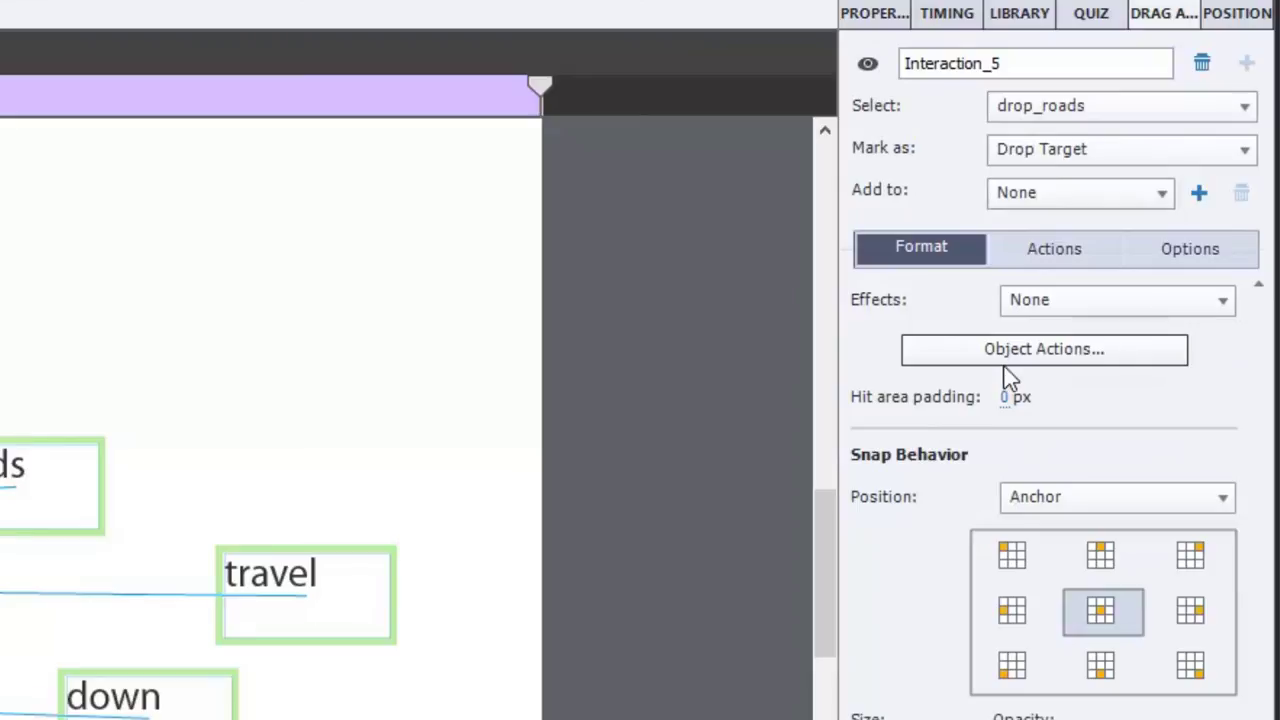
pyautogui.click(1010, 352)
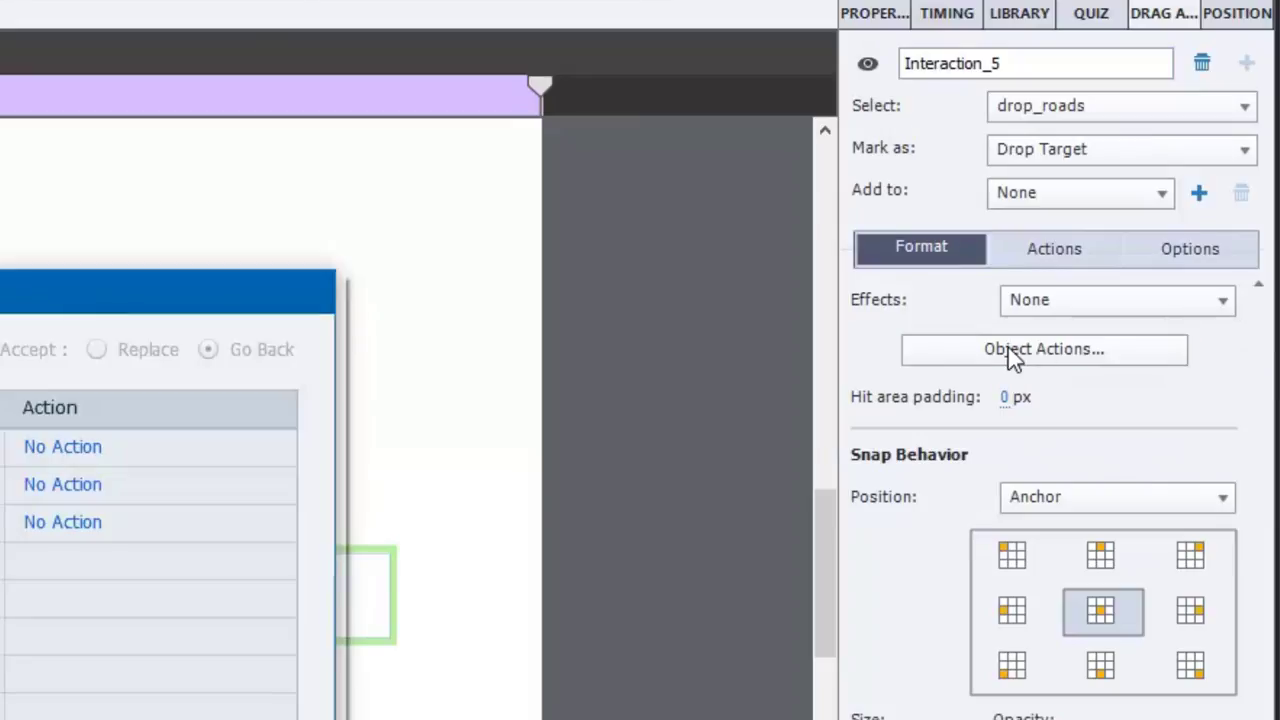
pyautogui.moveTo(2, 292); pyautogui.dragTo(414, 208)
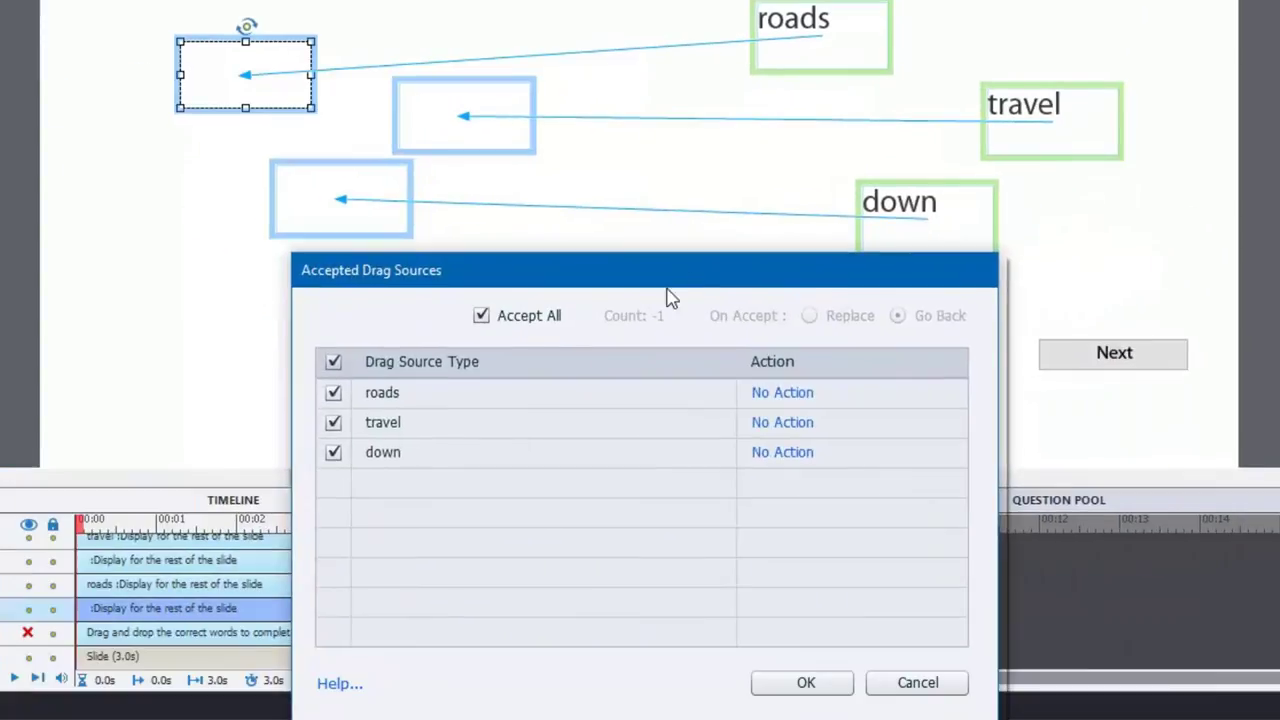
pyautogui.click(481, 322)
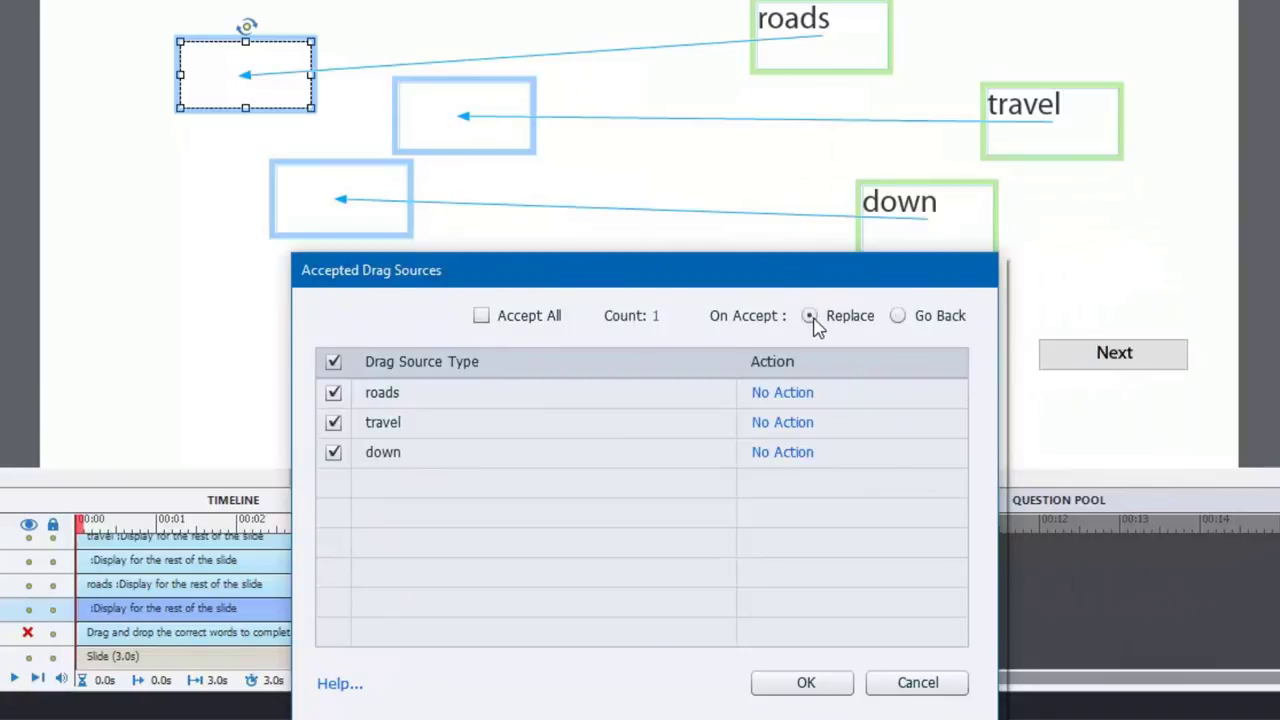
pyautogui.click(333, 364)
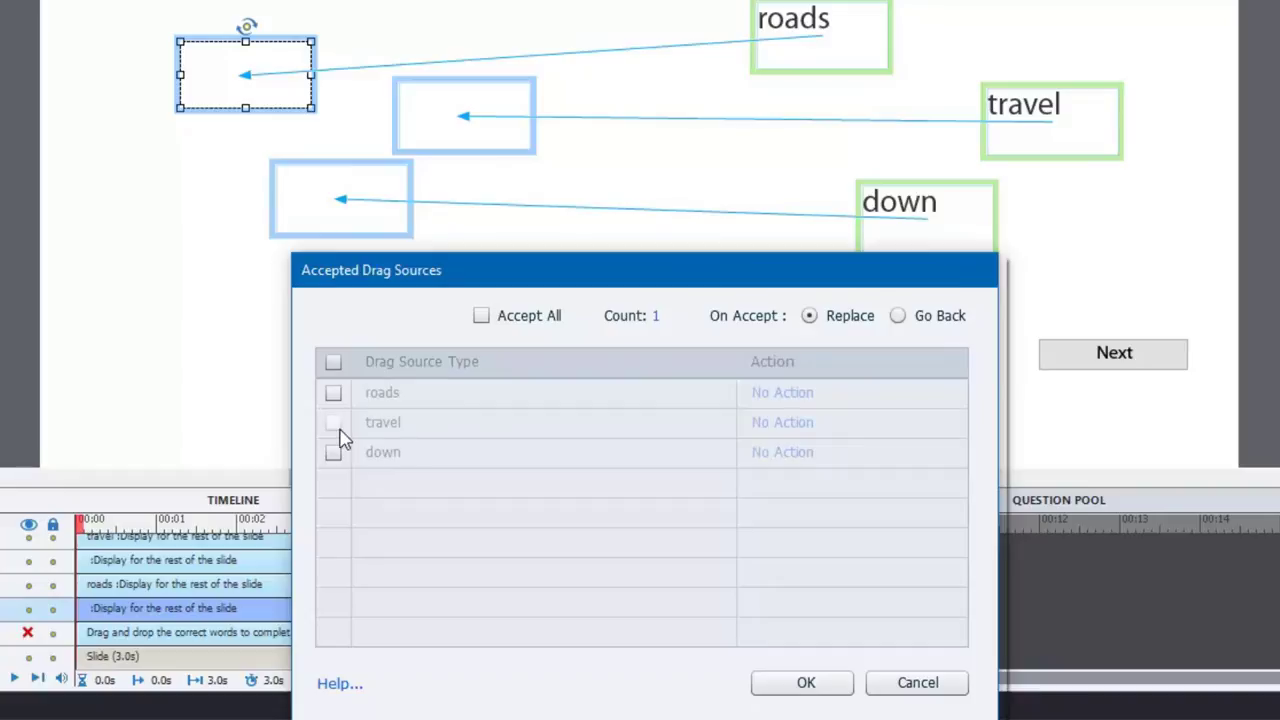
pyautogui.click(334, 394)
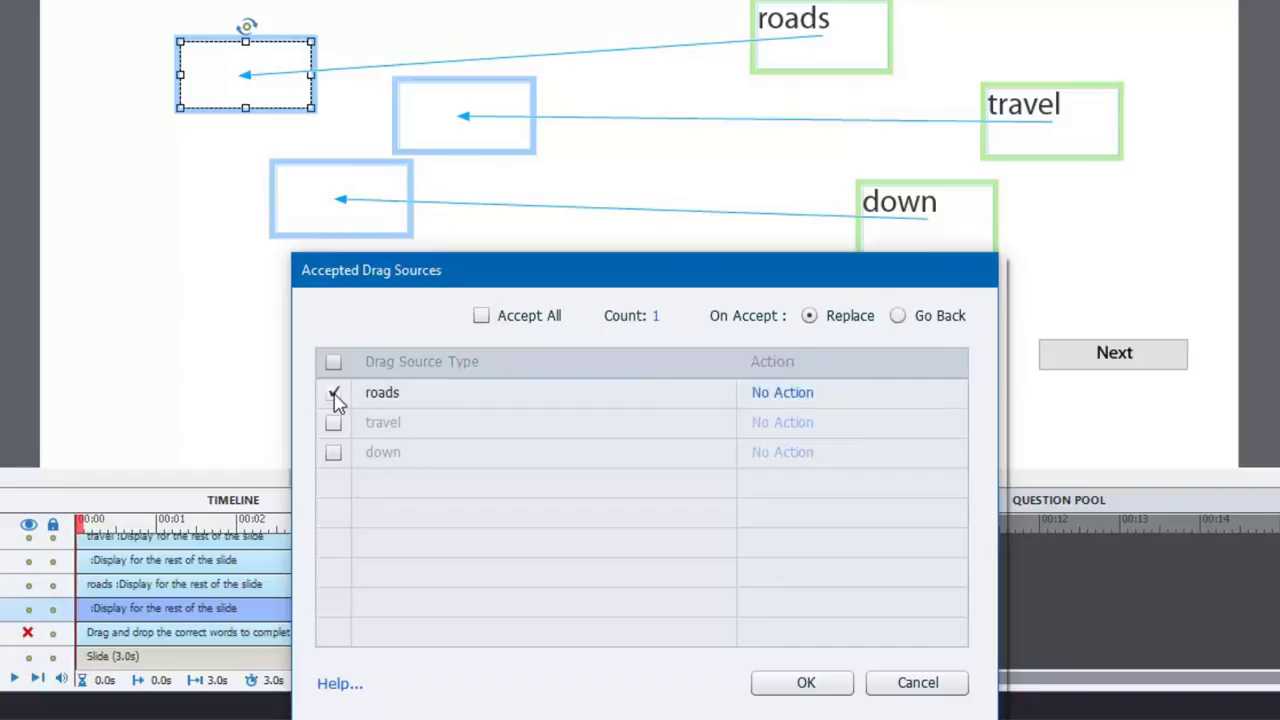
pyautogui.click(803, 684)
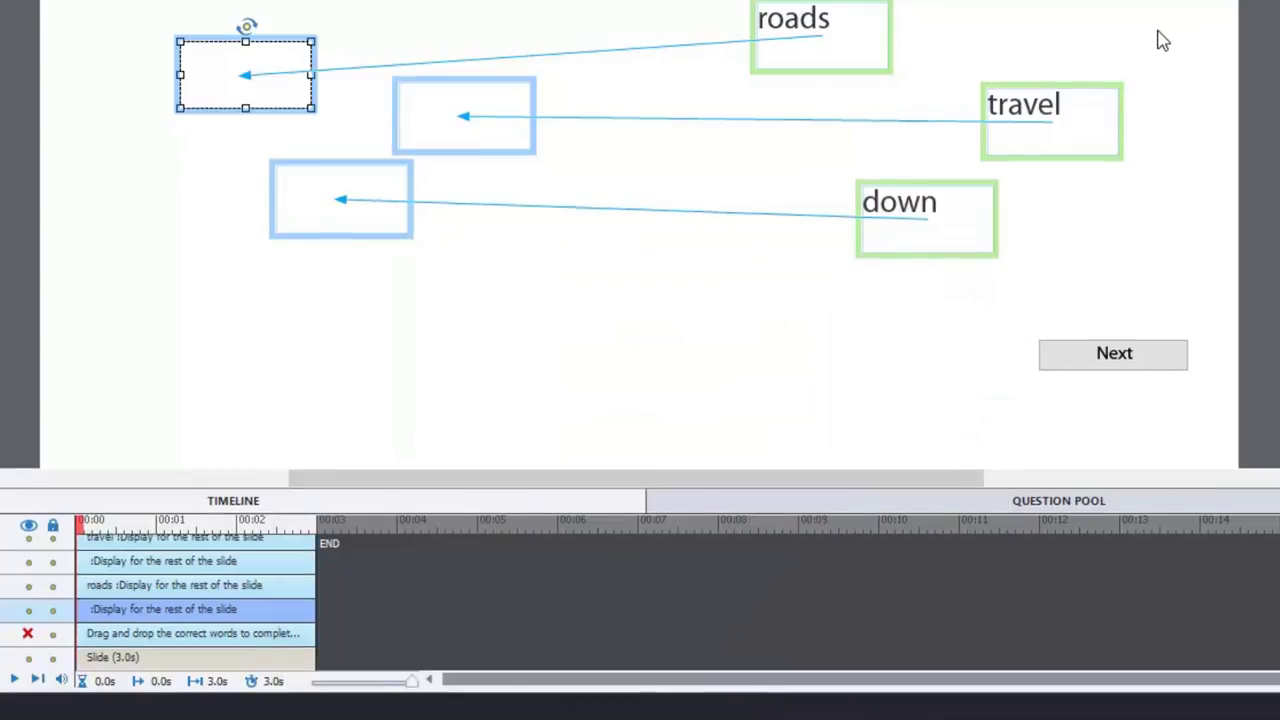
# Step: Make the middle drop box accept only the word travel instead of all sources
pyautogui.click(465, 138)
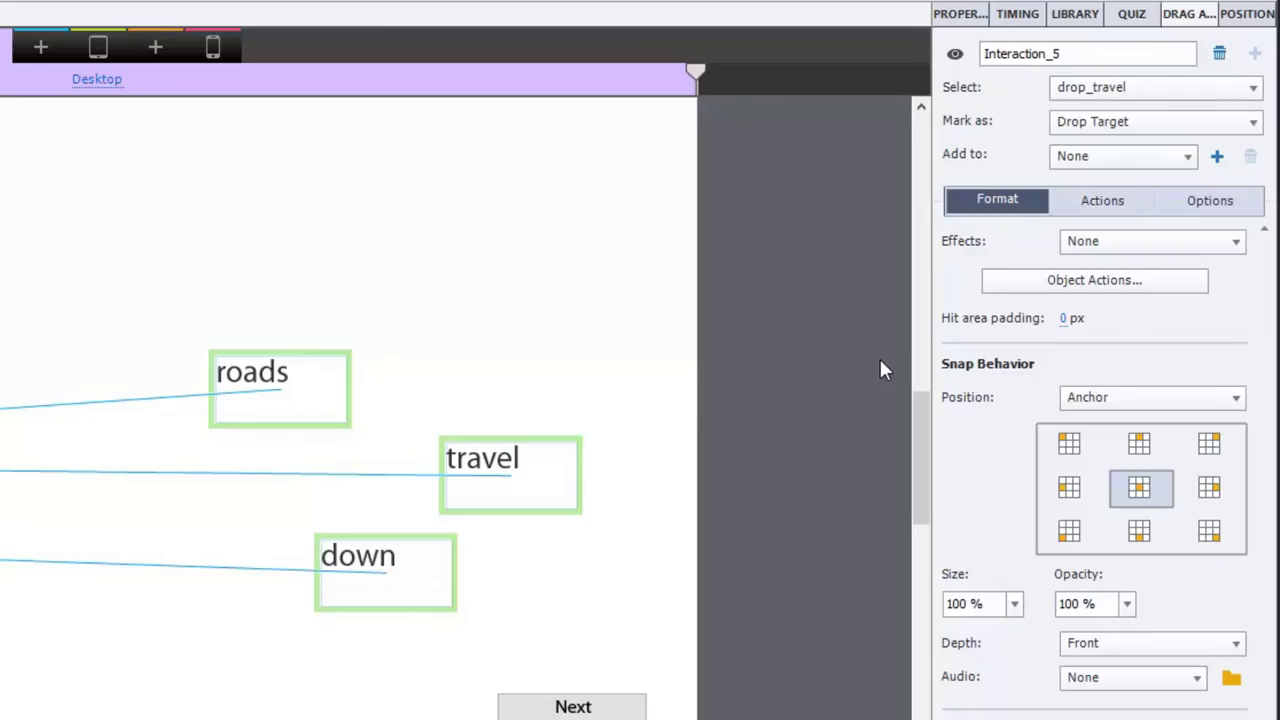
pyautogui.click(1068, 286)
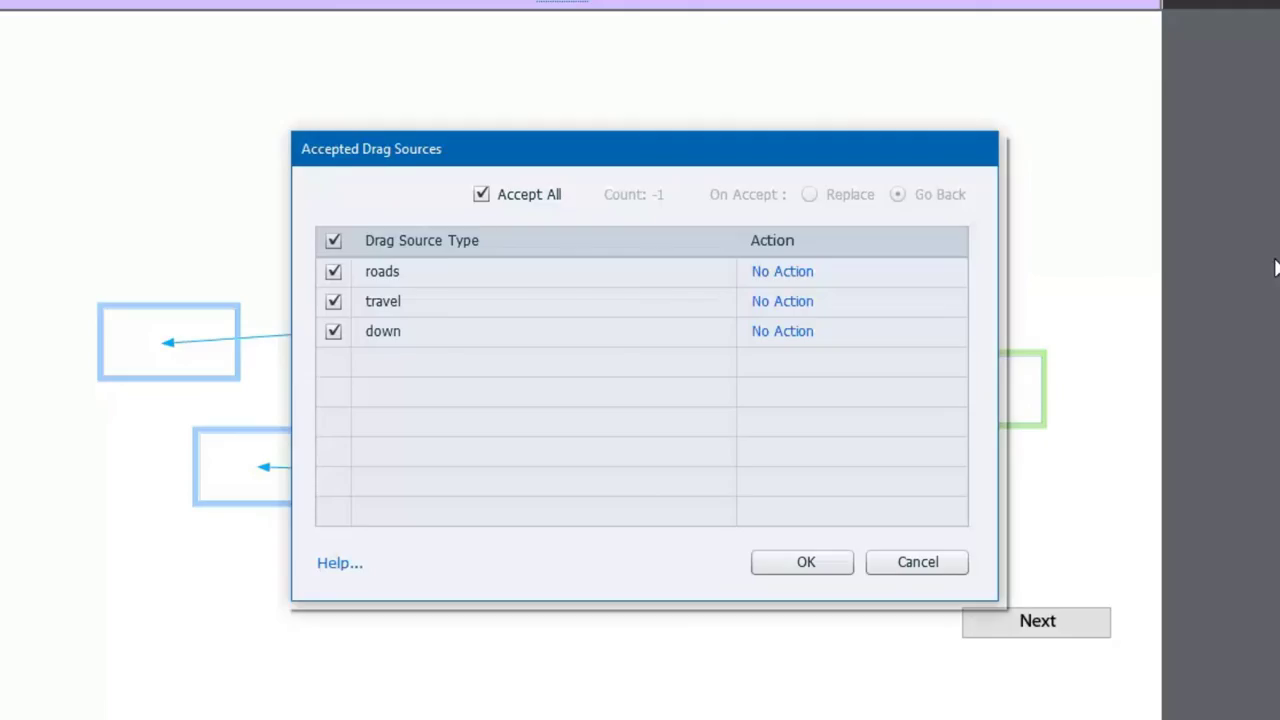
pyautogui.click(484, 197)
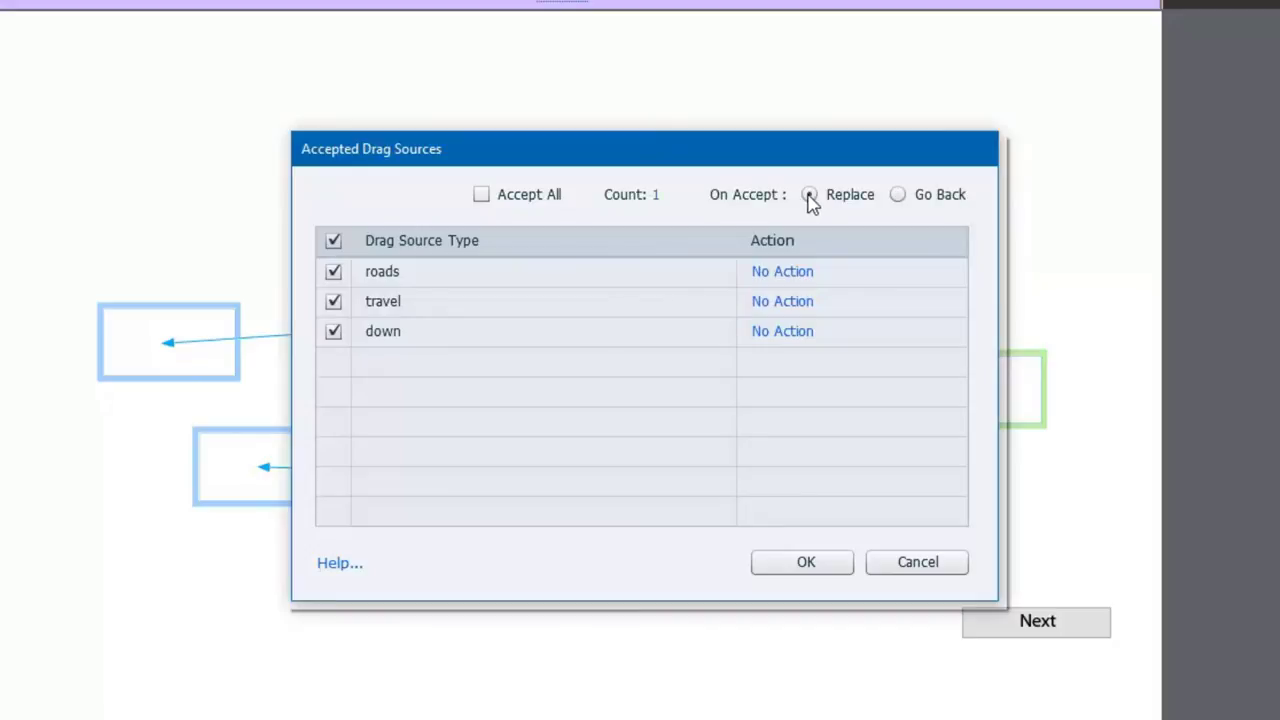
pyautogui.click(334, 243)
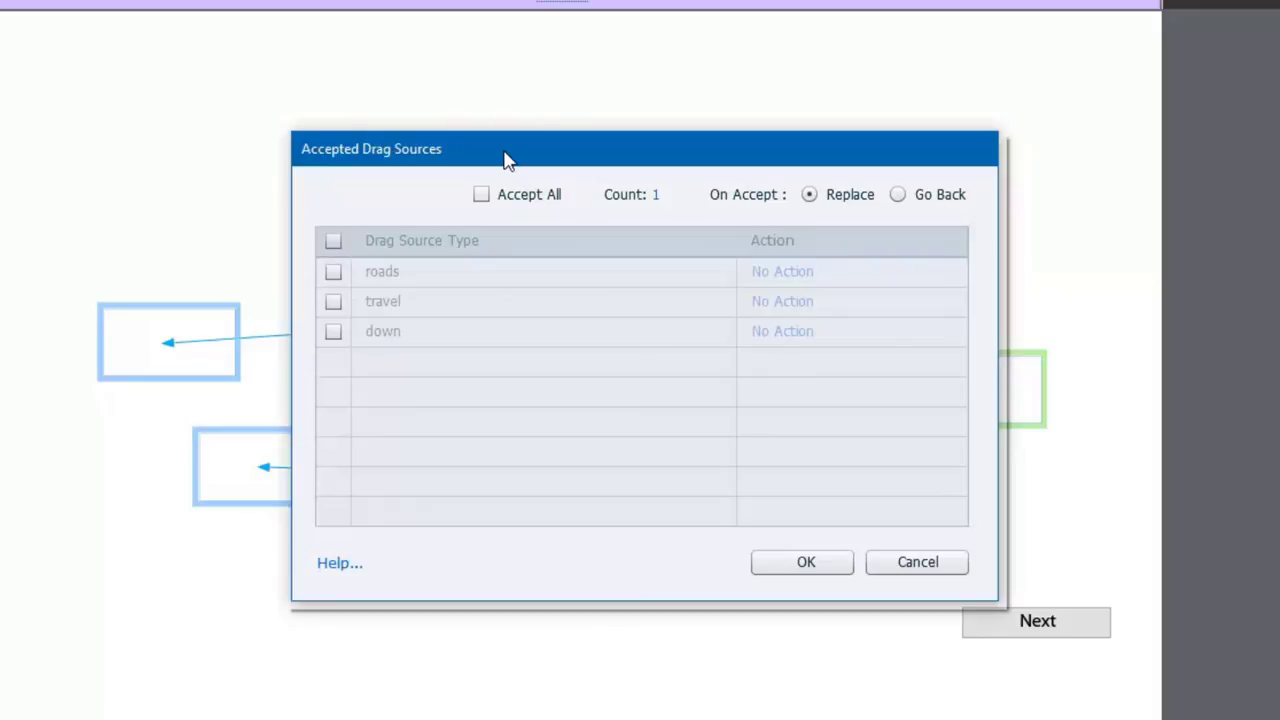
pyautogui.moveTo(723, 149)
pyautogui.mouseDown()
pyautogui.moveTo(726, 526)
pyautogui.moveTo(710, 156)
pyautogui.mouseUp()
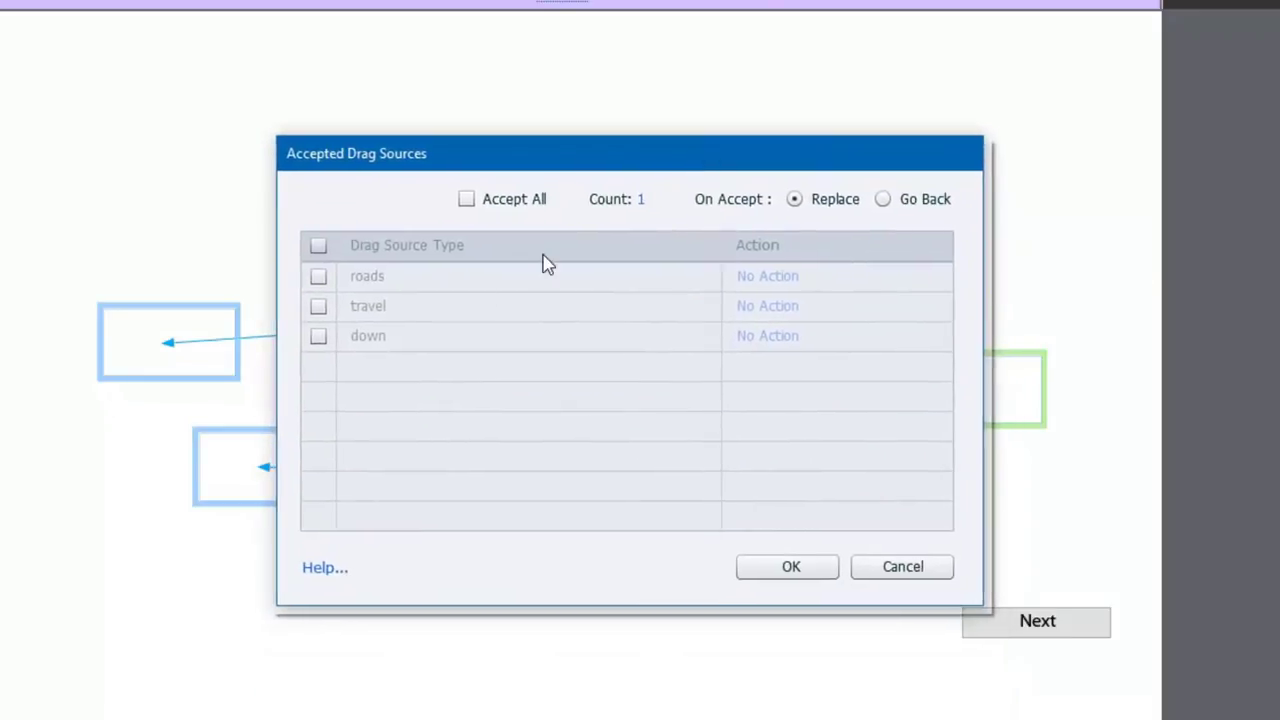
pyautogui.click(318, 307)
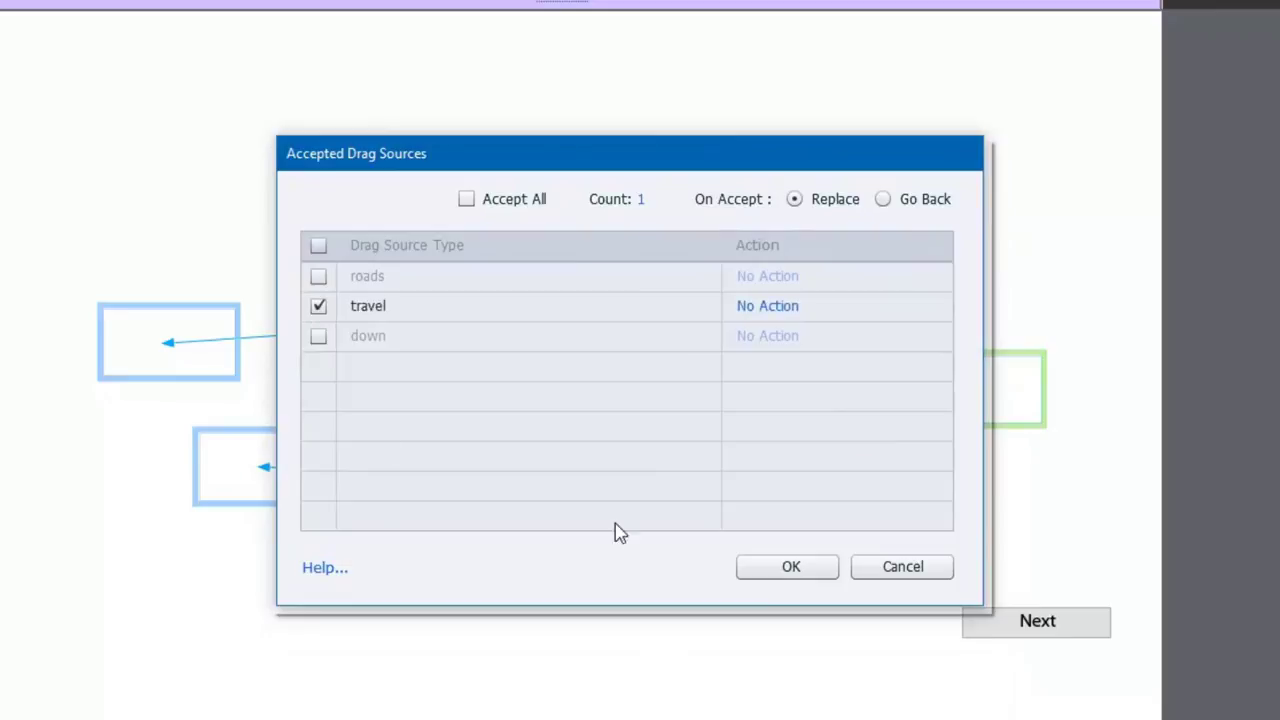
pyautogui.click(781, 567)
# Step: Make the lower drop box accept only the word down instead of all sources
pyautogui.click(250, 486)
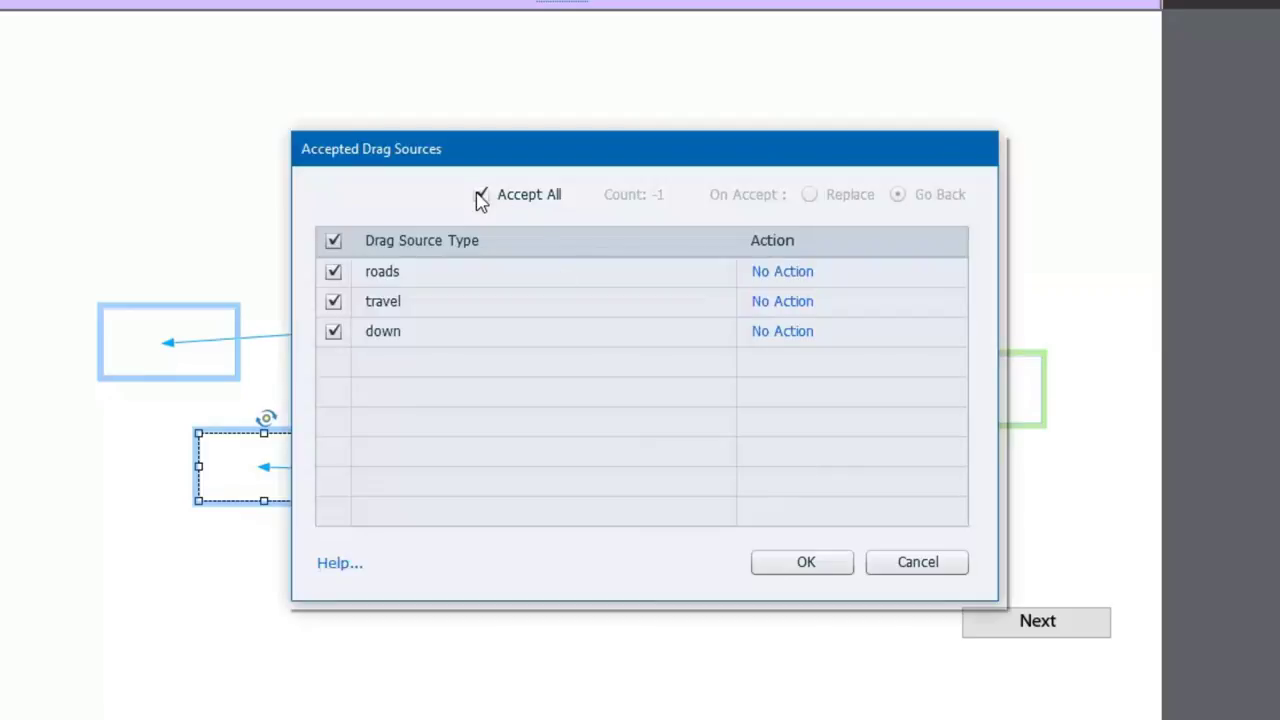
pyautogui.click(481, 196)
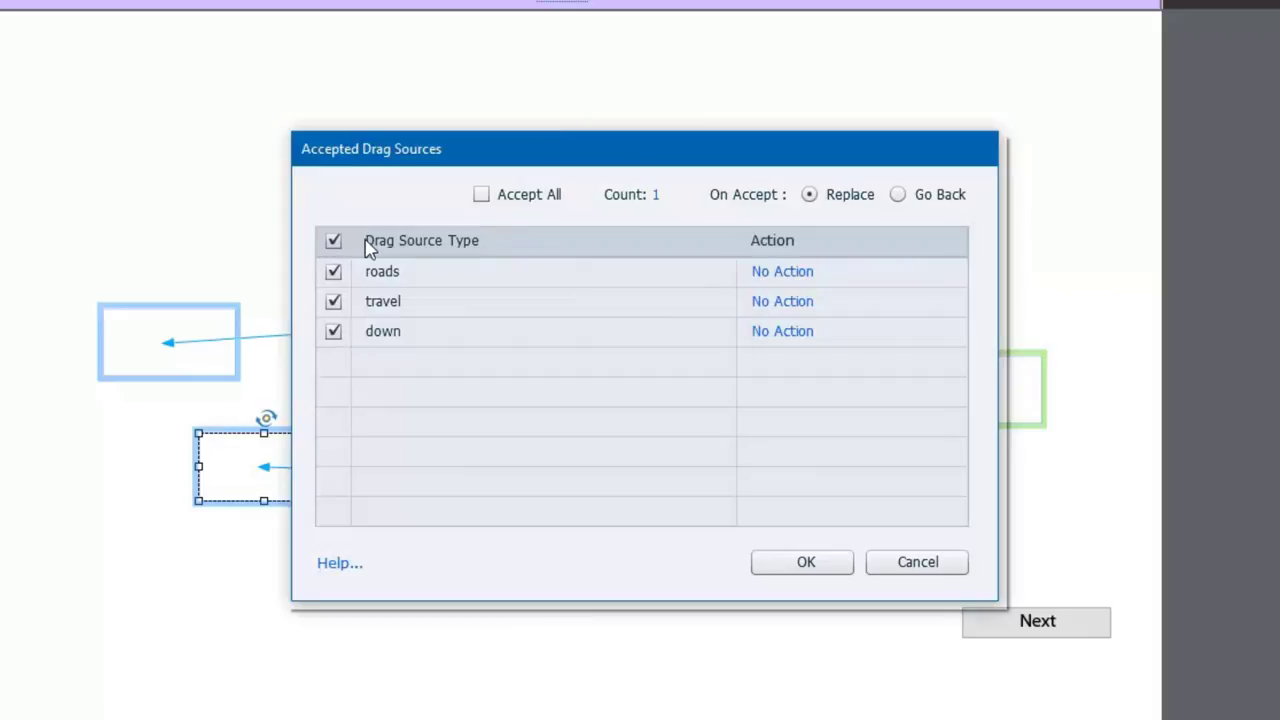
pyautogui.click(333, 241)
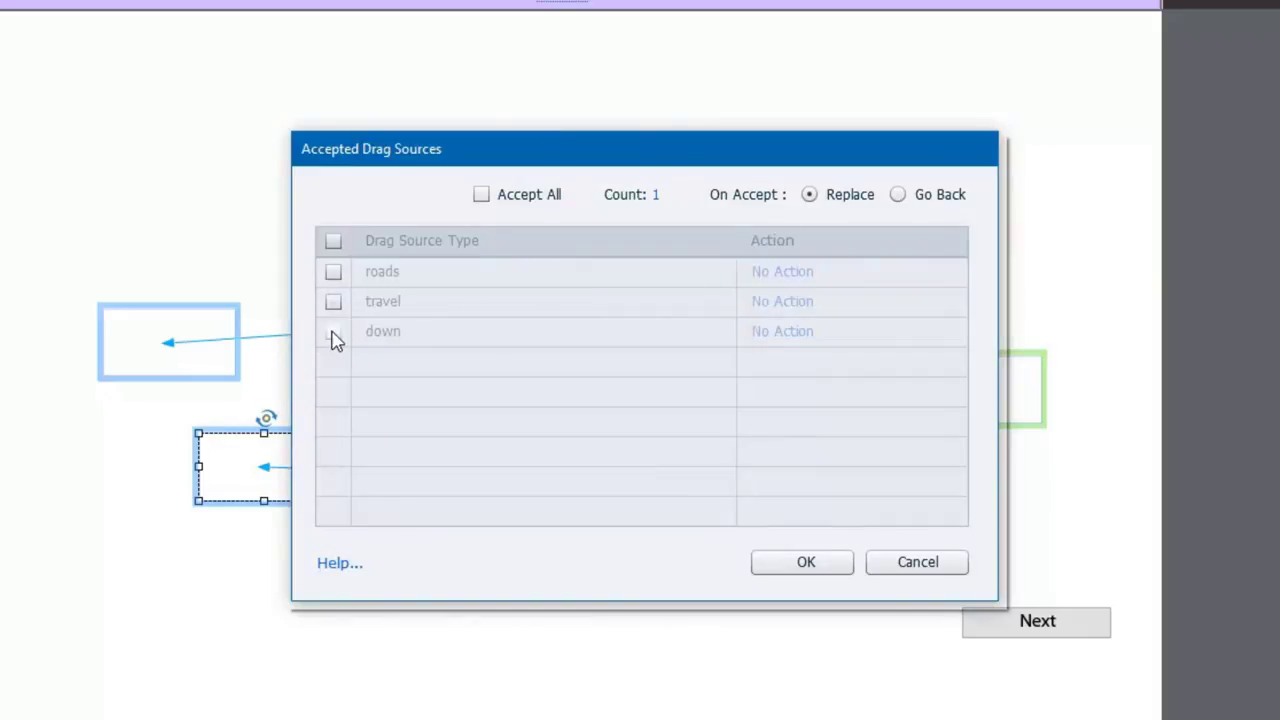
pyautogui.click(333, 331)
pyautogui.moveTo(578, 165); pyautogui.dragTo(574, 240)
pyautogui.click(810, 644)
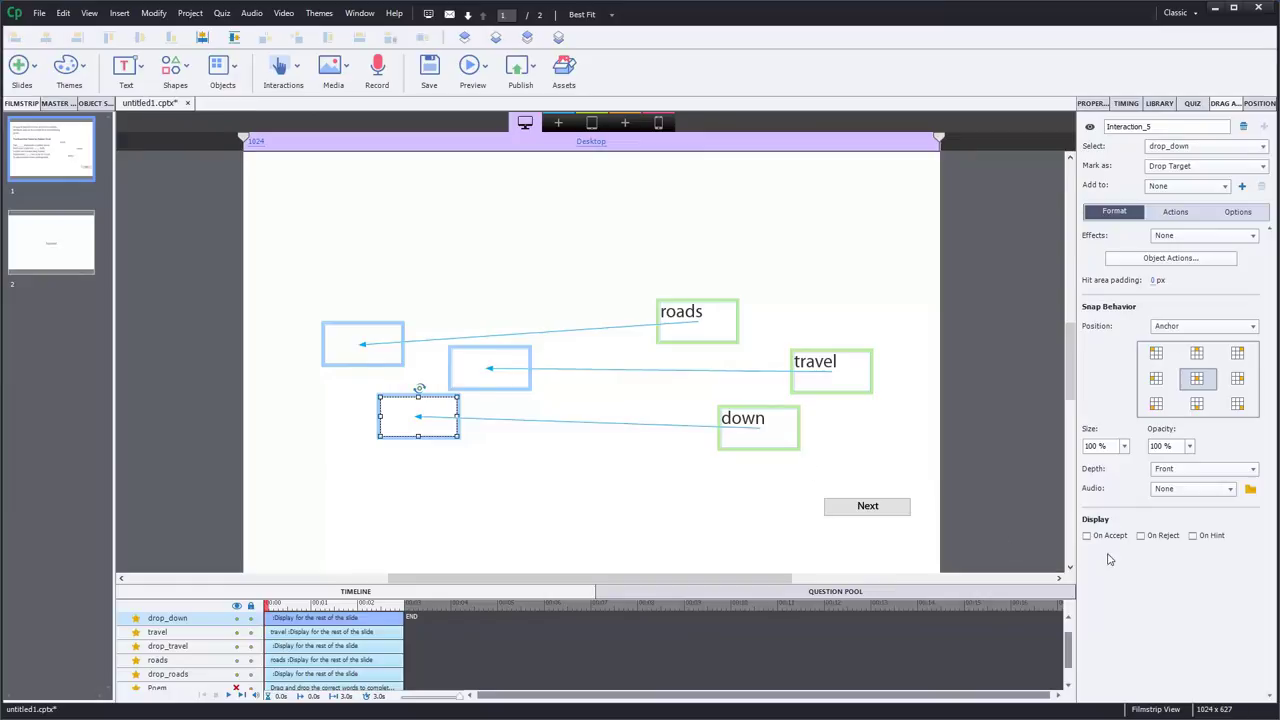
# Step: With all three drop boxes selected, use top-left snapping and enable On Accept and On Reject captions
pyautogui.keyDown('shift'); pyautogui.click(470, 380); pyautogui.keyUp('shift')
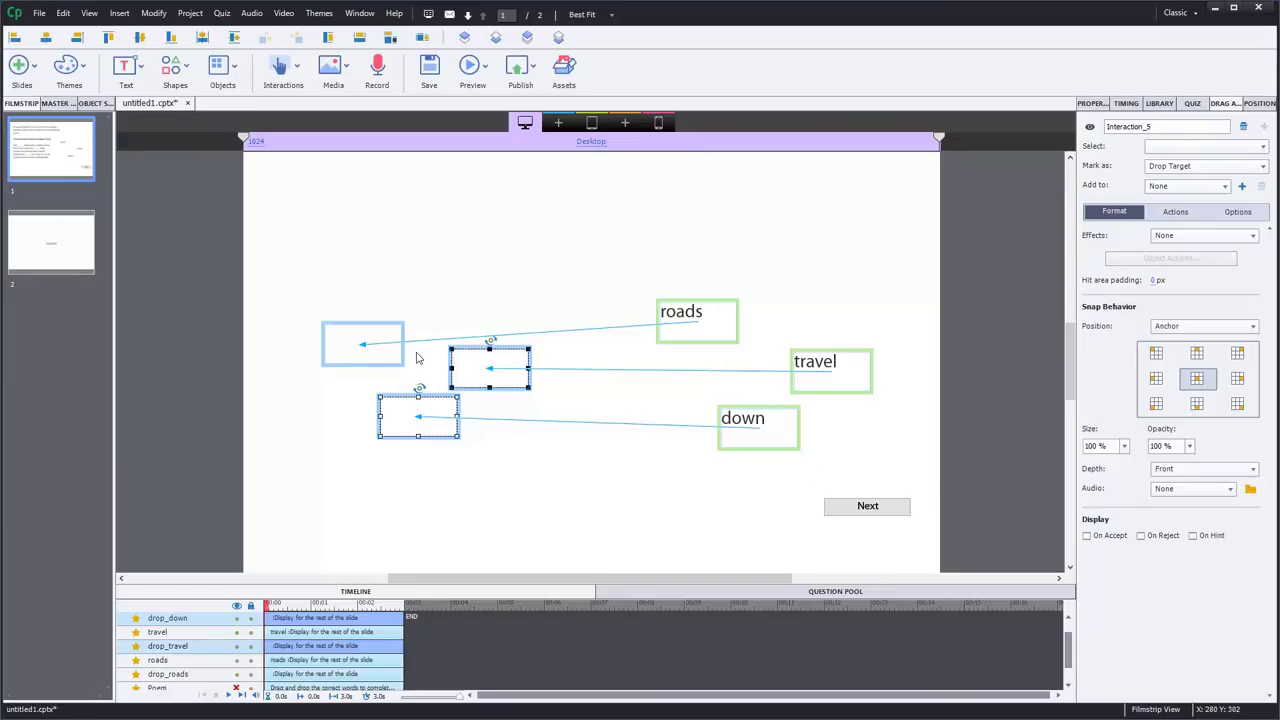
pyautogui.keyDown('shift'); pyautogui.click(343, 352); pyautogui.keyUp('shift')
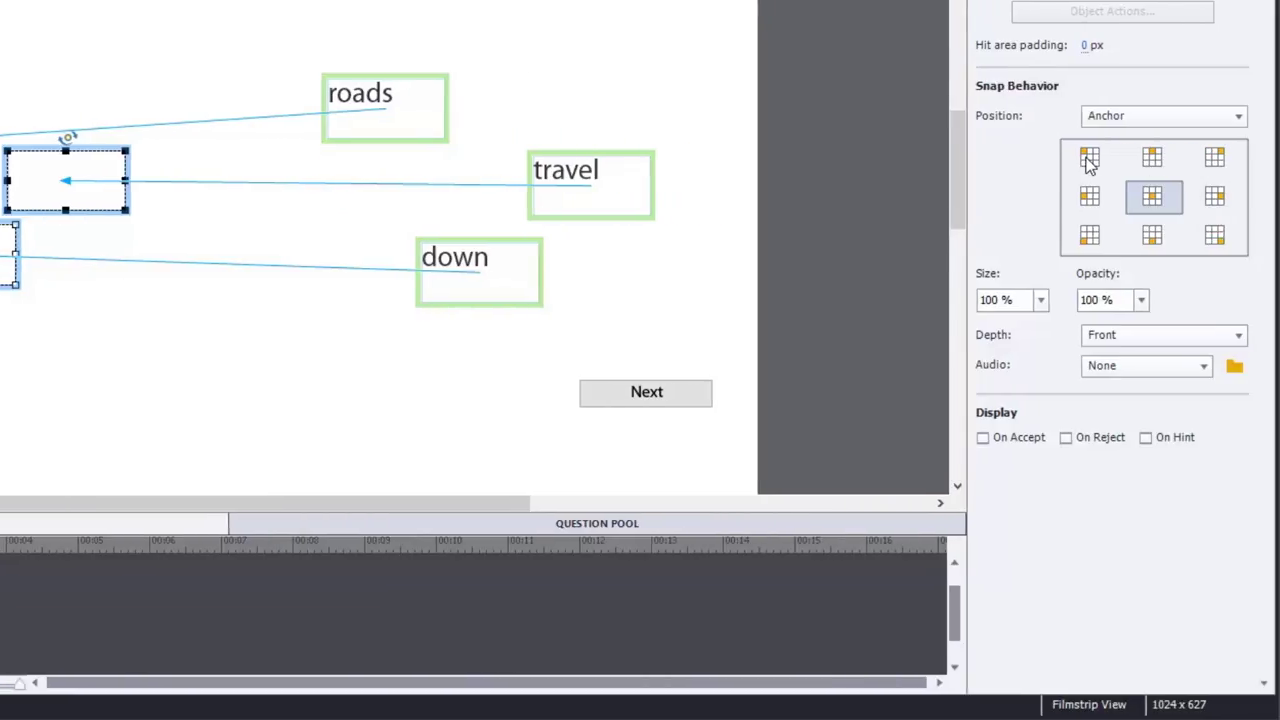
pyautogui.click(1090, 163)
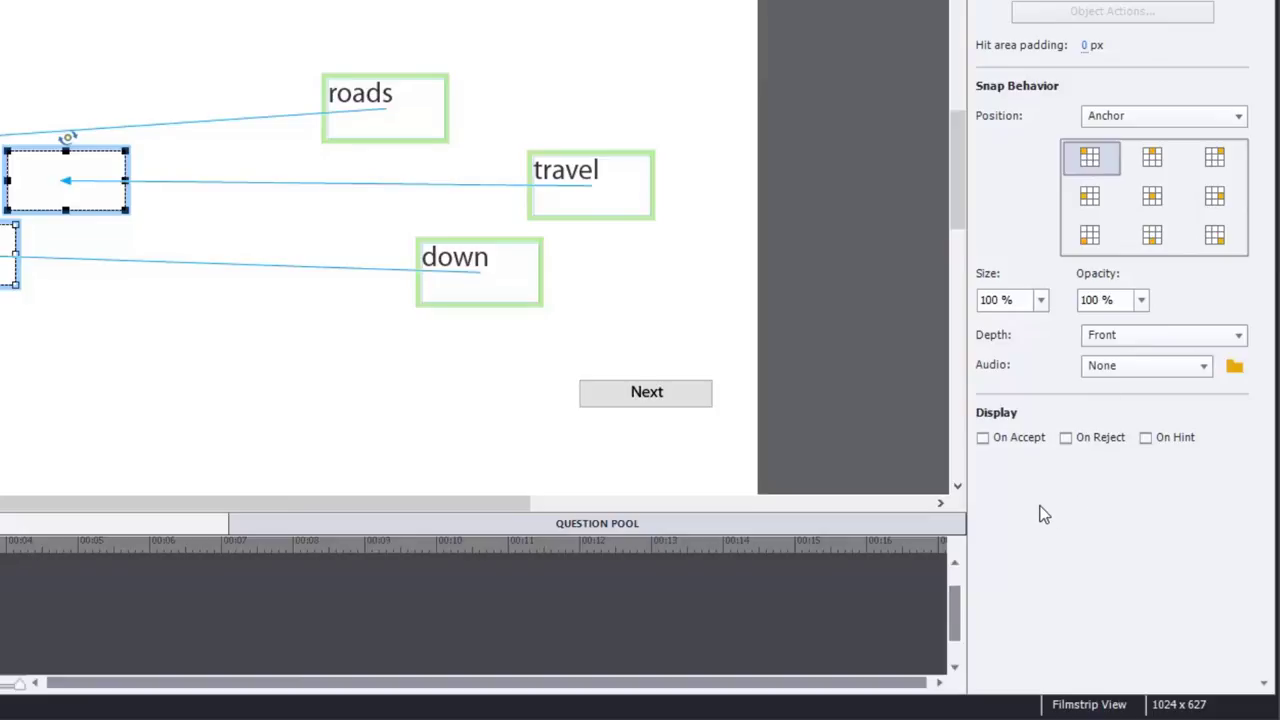
pyautogui.click(982, 438)
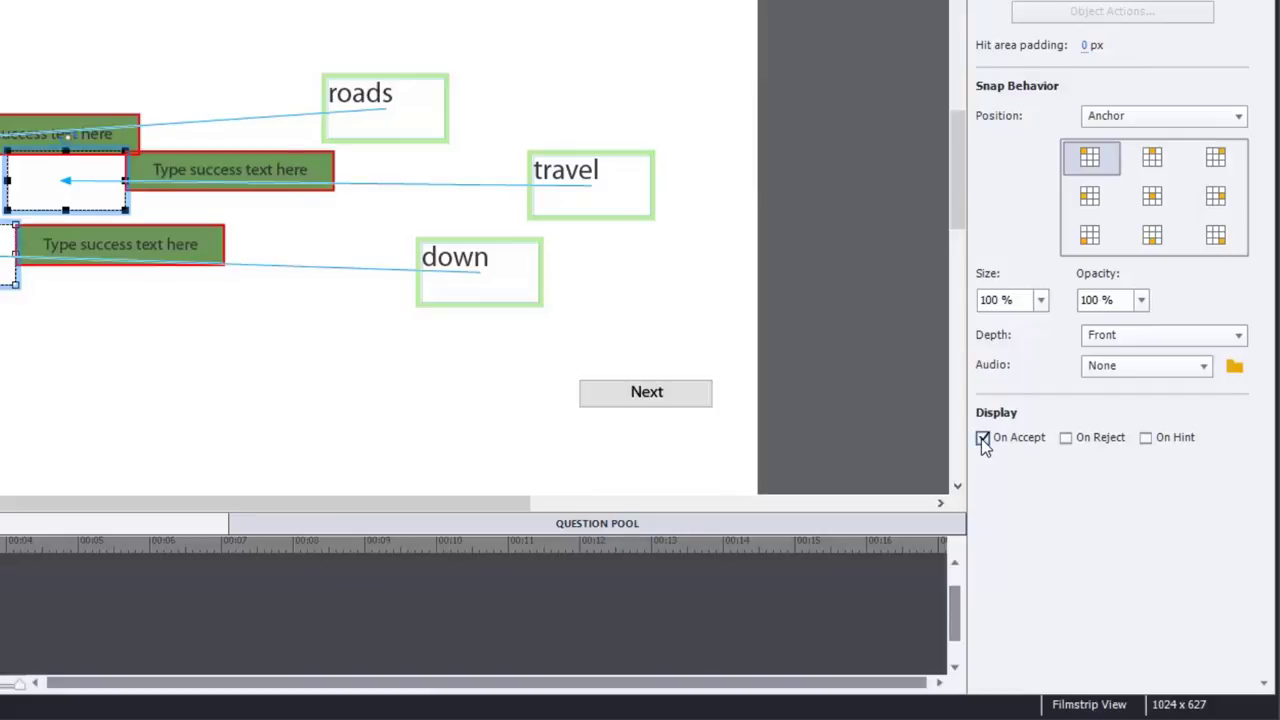
pyautogui.click(1066, 438)
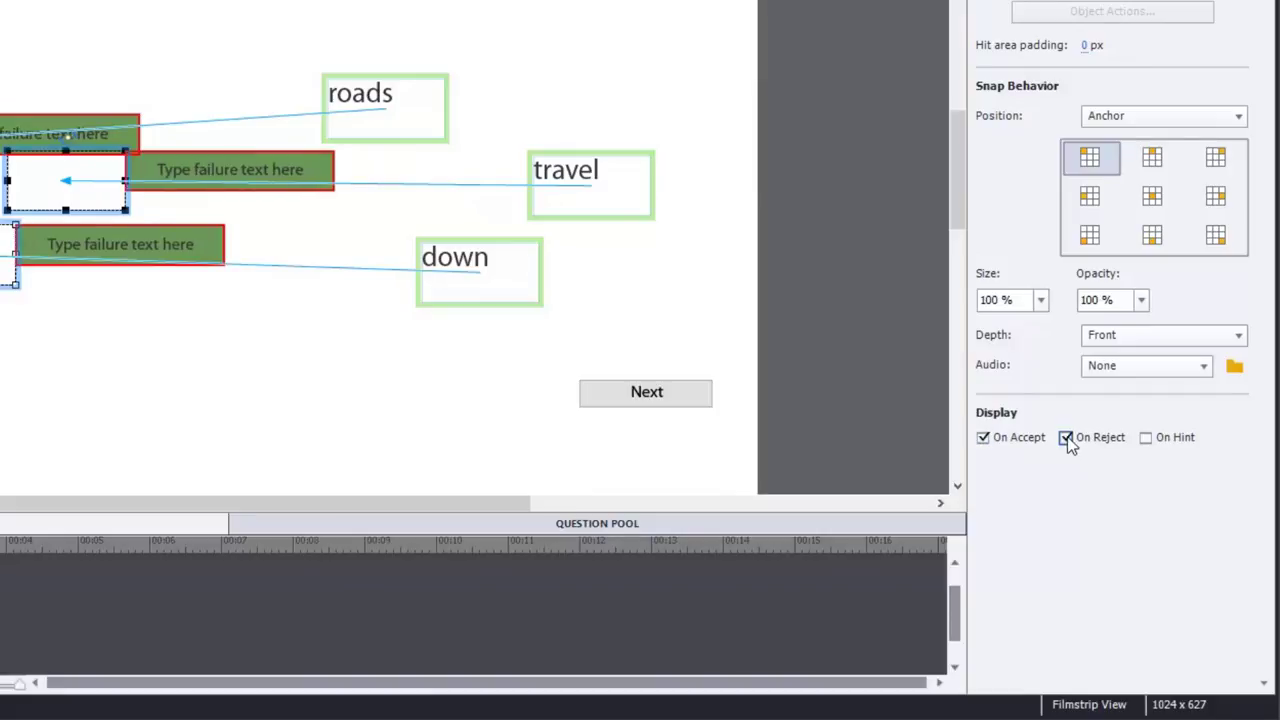
# Step: Move a failure caption below the lower blank and start editing another failure caption's text
pyautogui.click(113, 355)
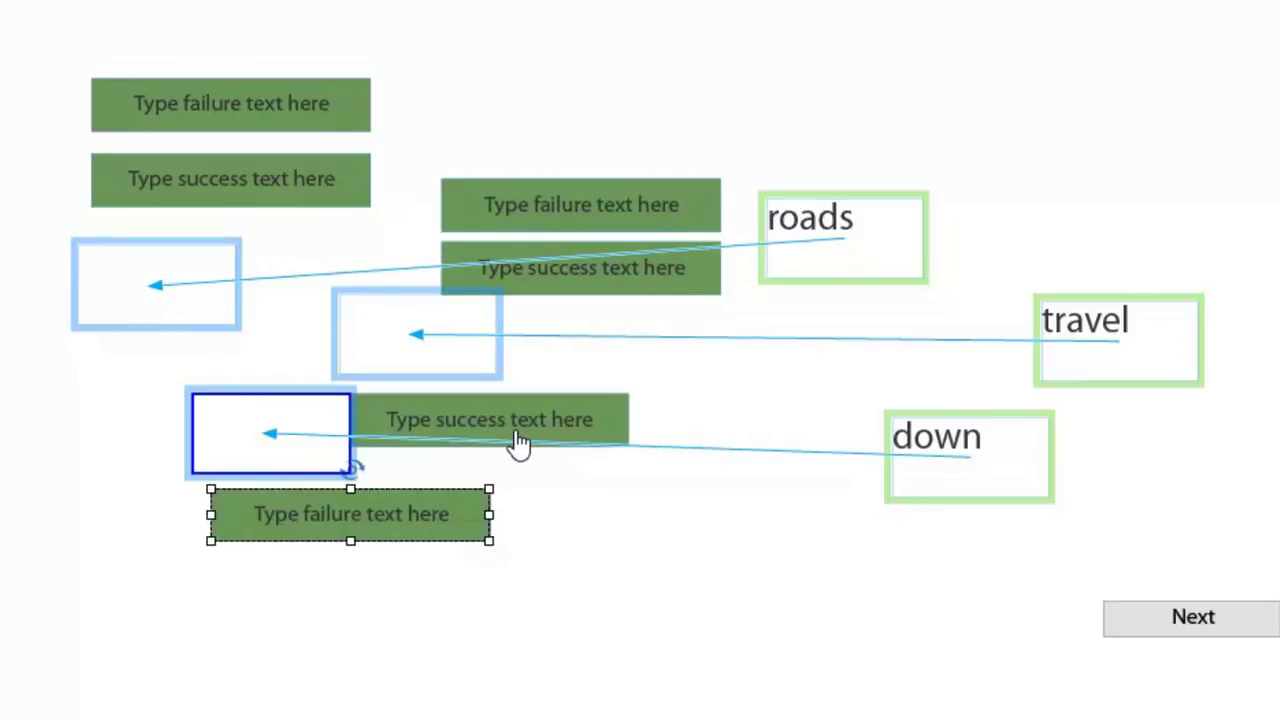
pyautogui.moveTo(517, 429); pyautogui.dragTo(368, 582)
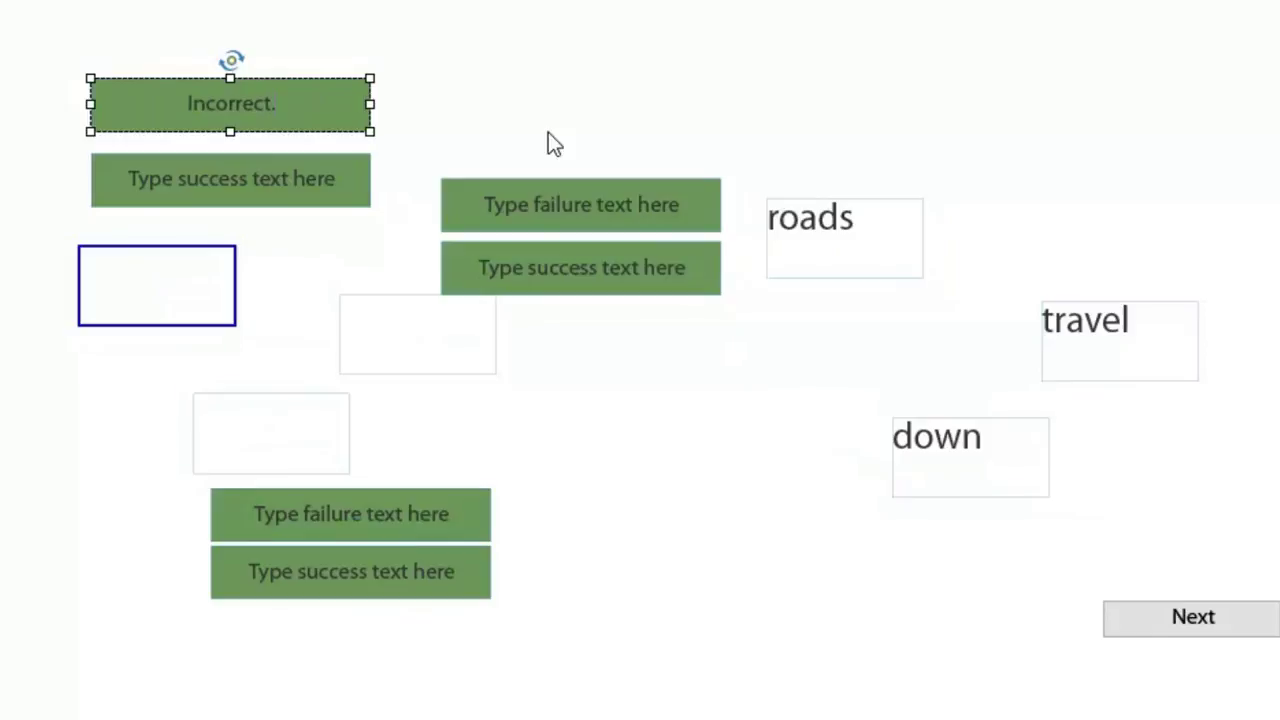
pyautogui.doubleClick(618, 204)
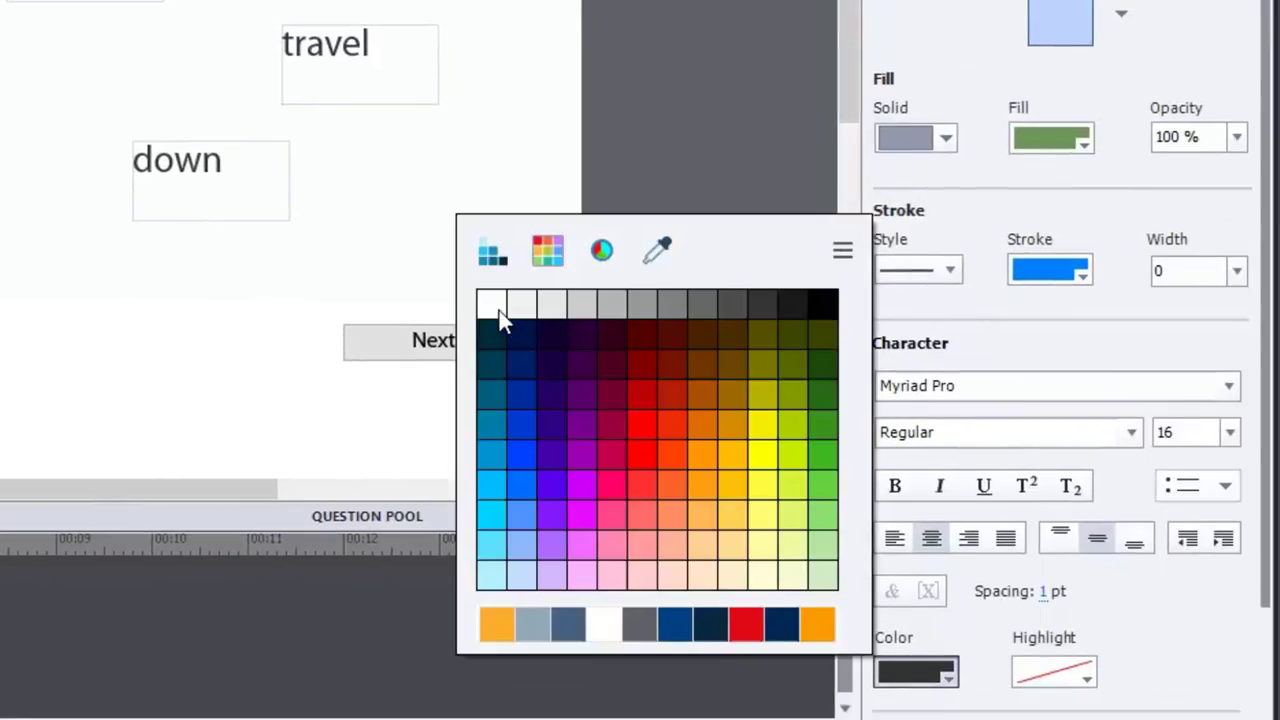
# Step: Set the Not exactly caption's text colour to white
pyautogui.click(492, 302)
pyautogui.click(880, 668)
pyautogui.click(536, 336)
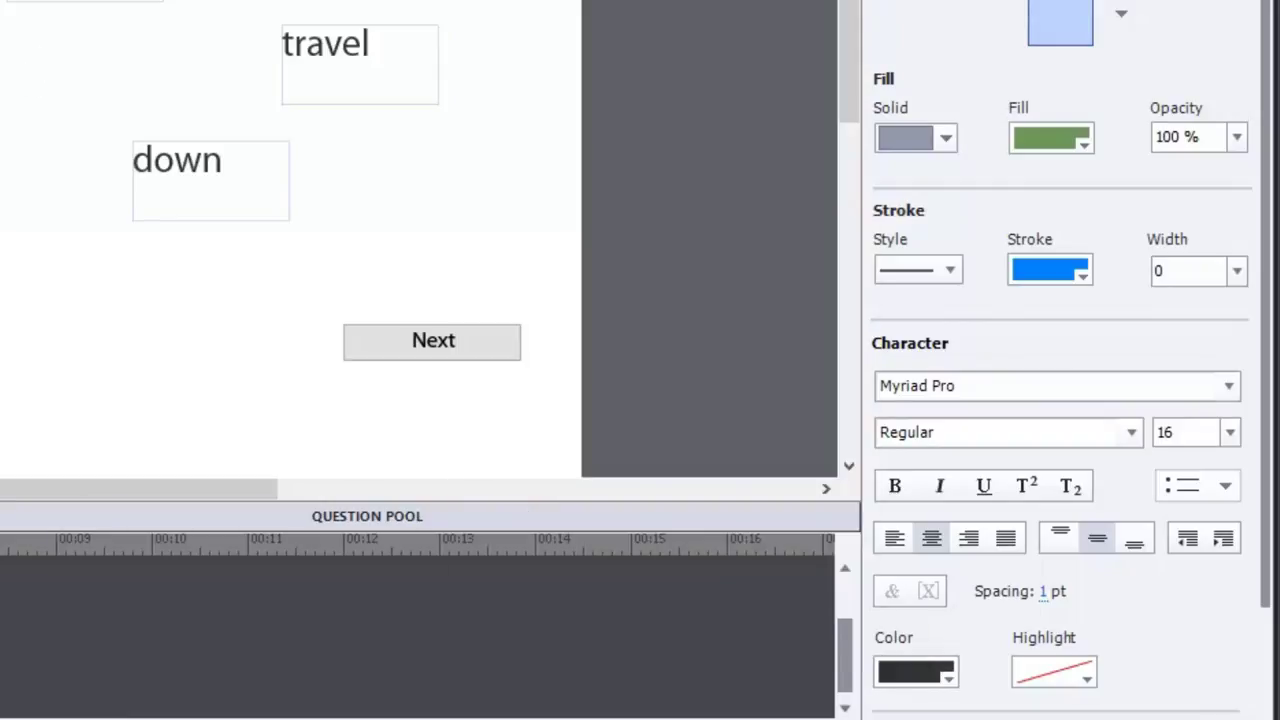
pyautogui.click(915, 672)
pyautogui.click(506, 302)
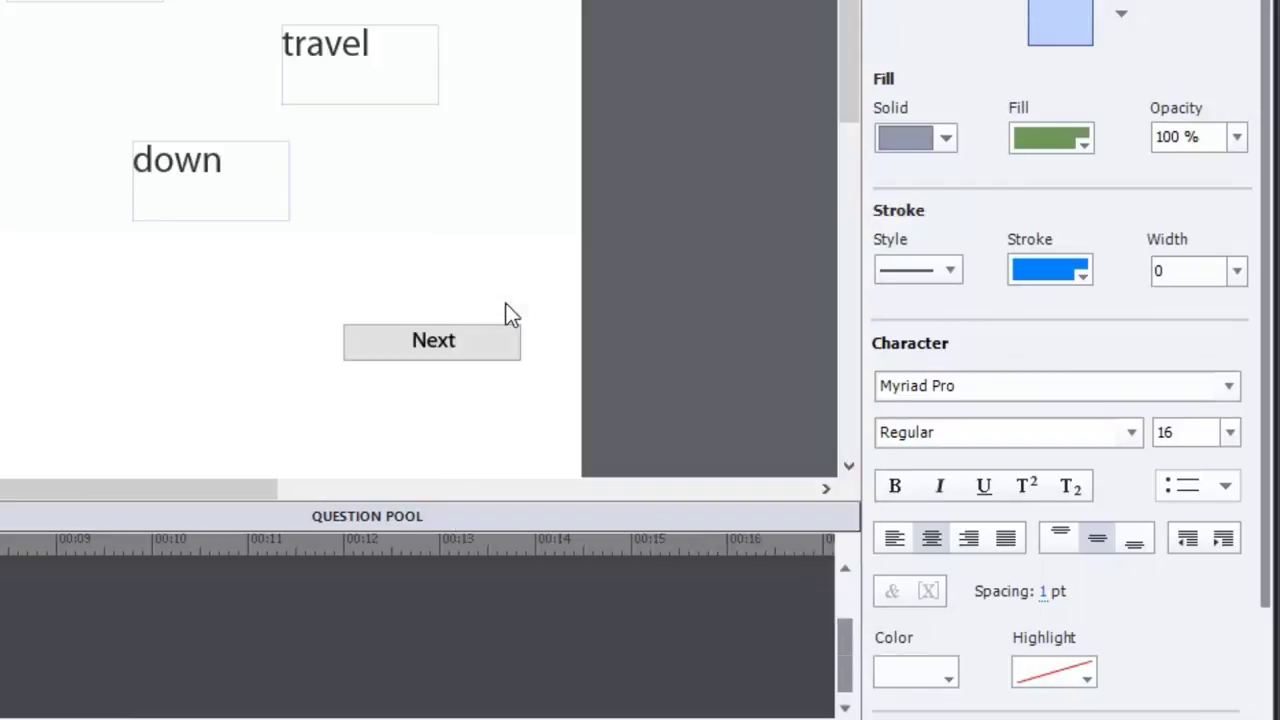
# Step: Give the Not exactly caption a red fill instead of green
pyautogui.click(1023, 144)
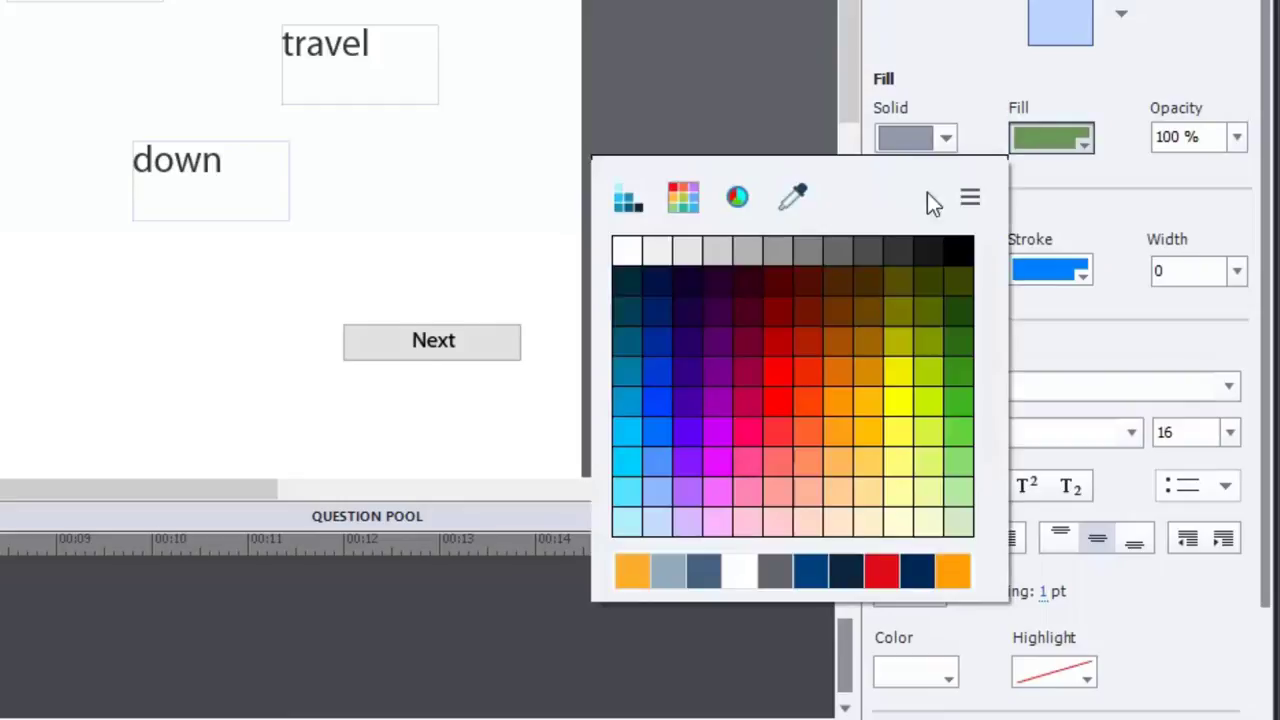
pyautogui.click(779, 349)
pyautogui.hotkey('ctrl', 'z')
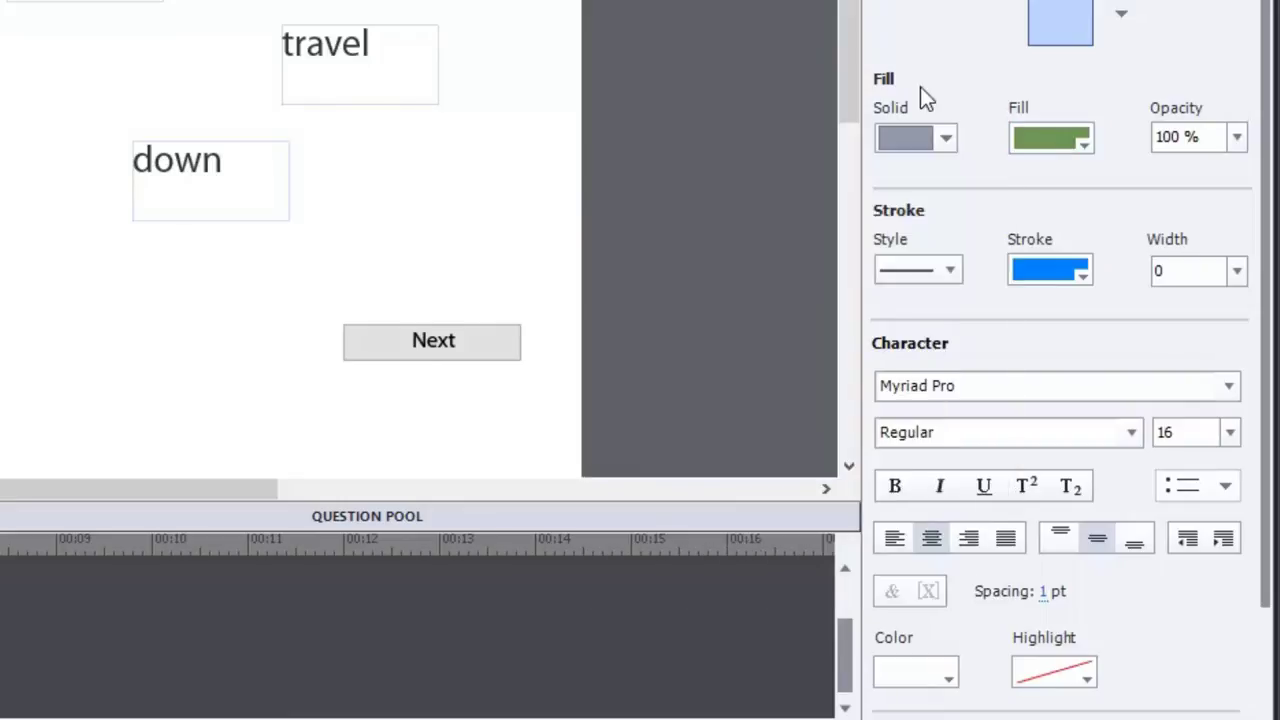
pyautogui.click(1078, 142)
pyautogui.click(632, 571)
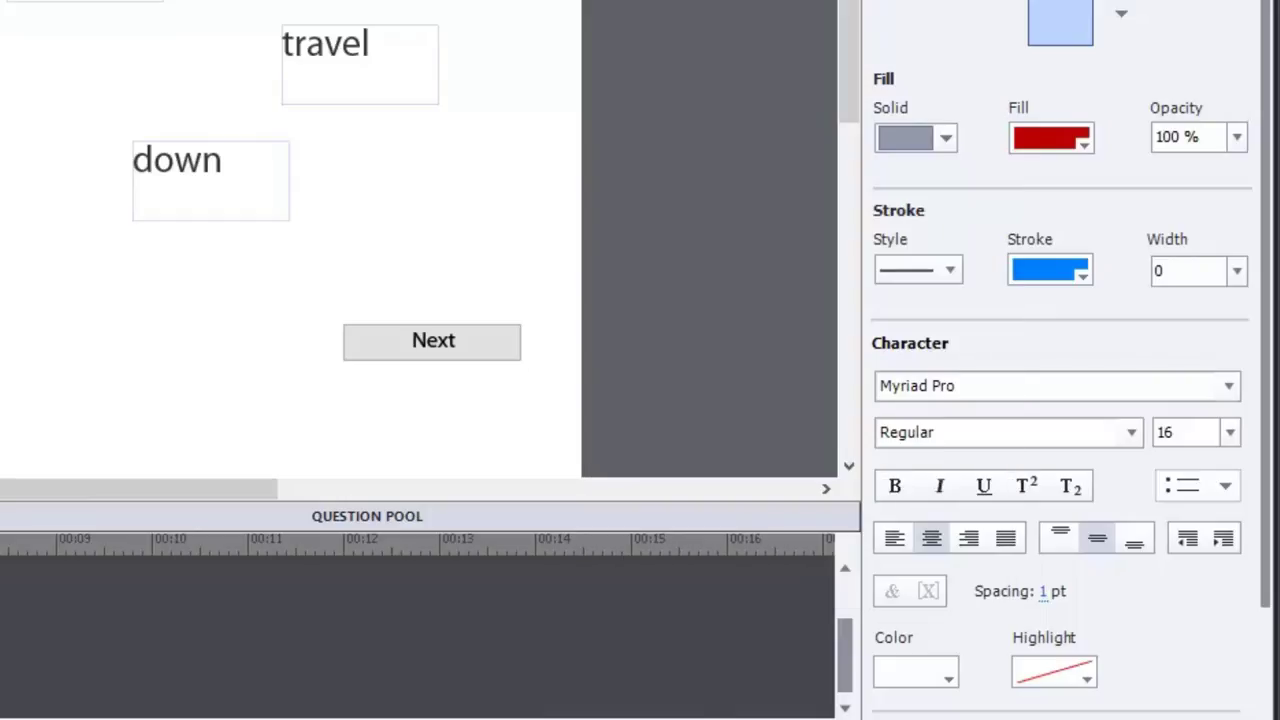
pyautogui.hotkey('ctrl', 'z')
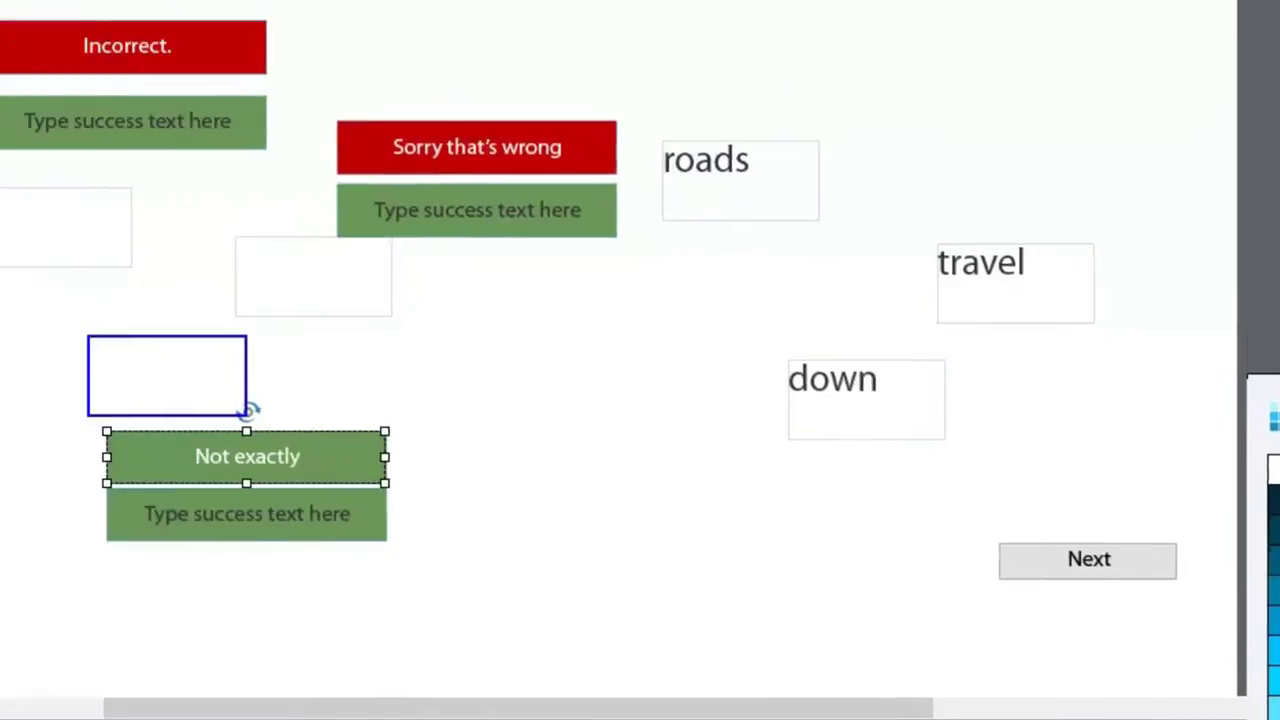
pyautogui.hotkey('ctrl', 'y')
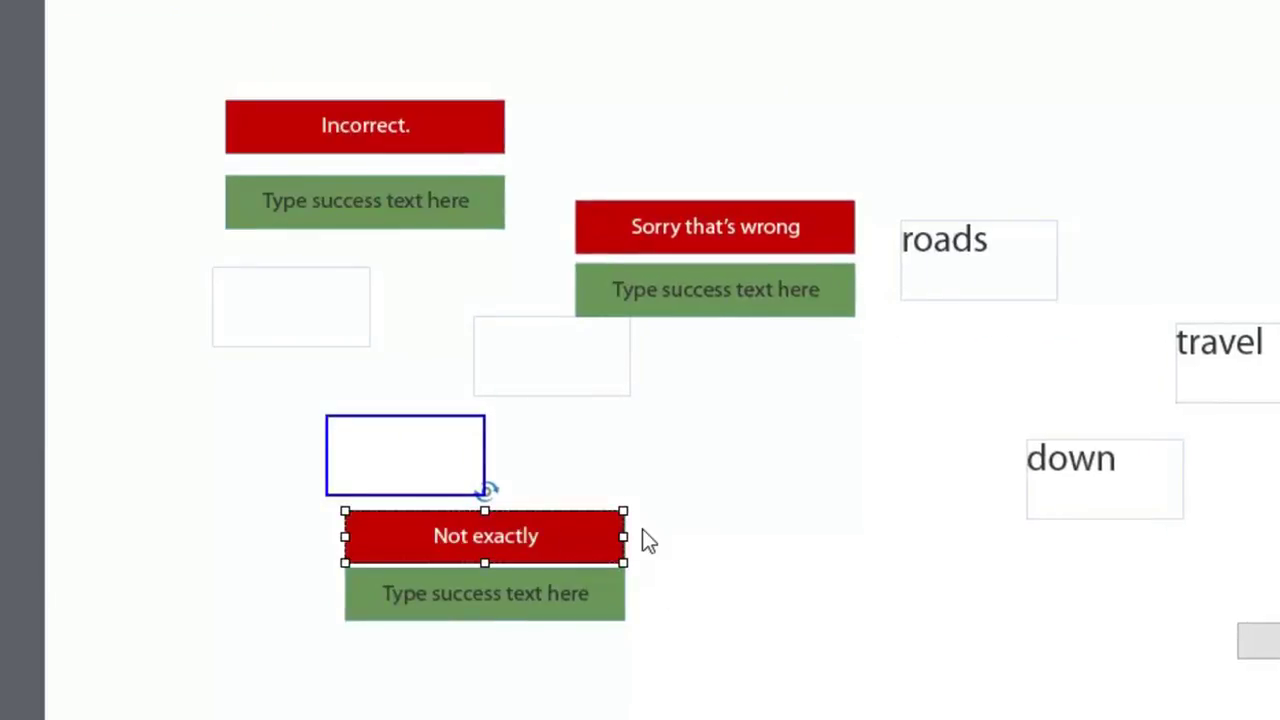
# Step: Change the first and last green success captions to 'Fantastic work' and 'Well done.', then select the Absolutely caption
pyautogui.doubleClick(367, 207)
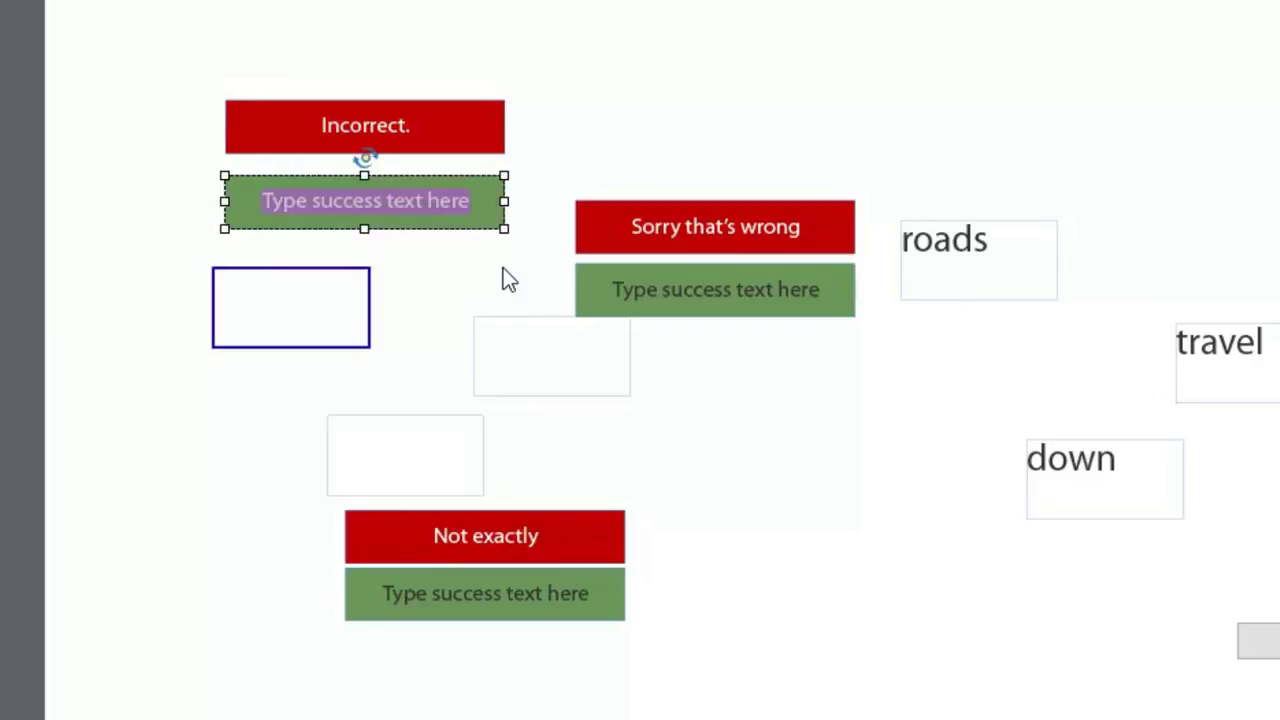
pyautogui.write('Fanta')
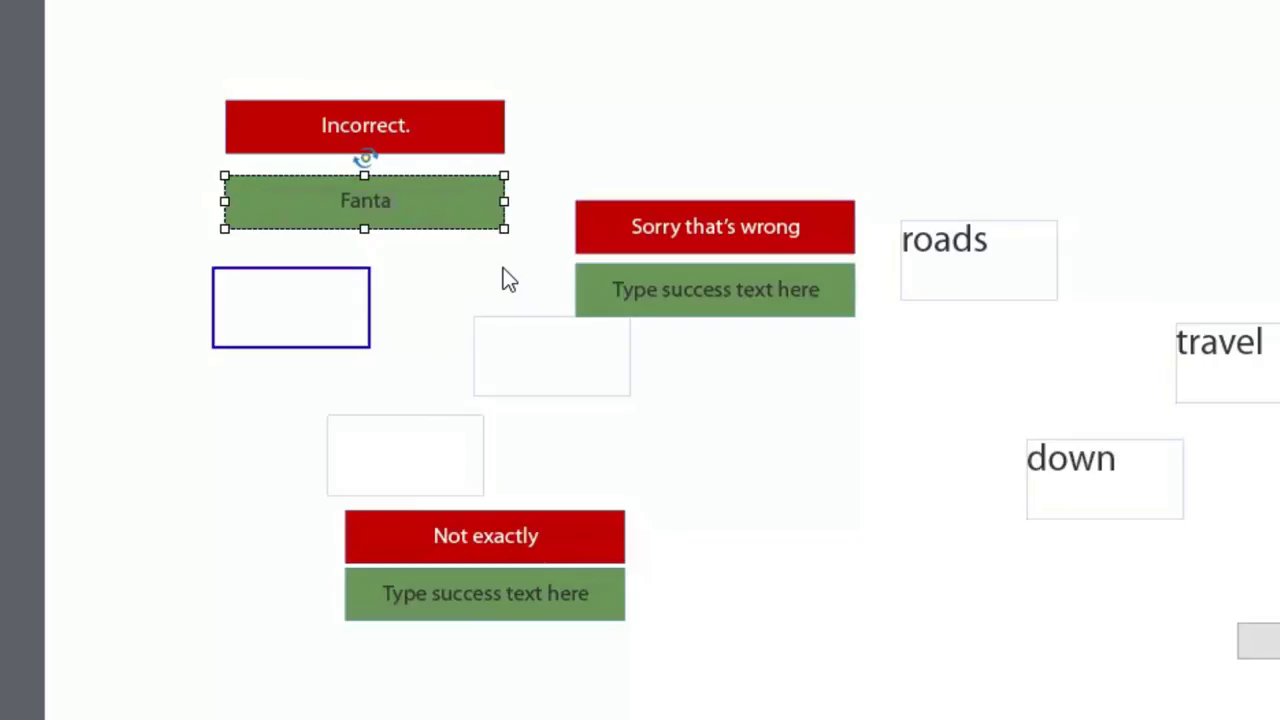
pyautogui.write('stic work')
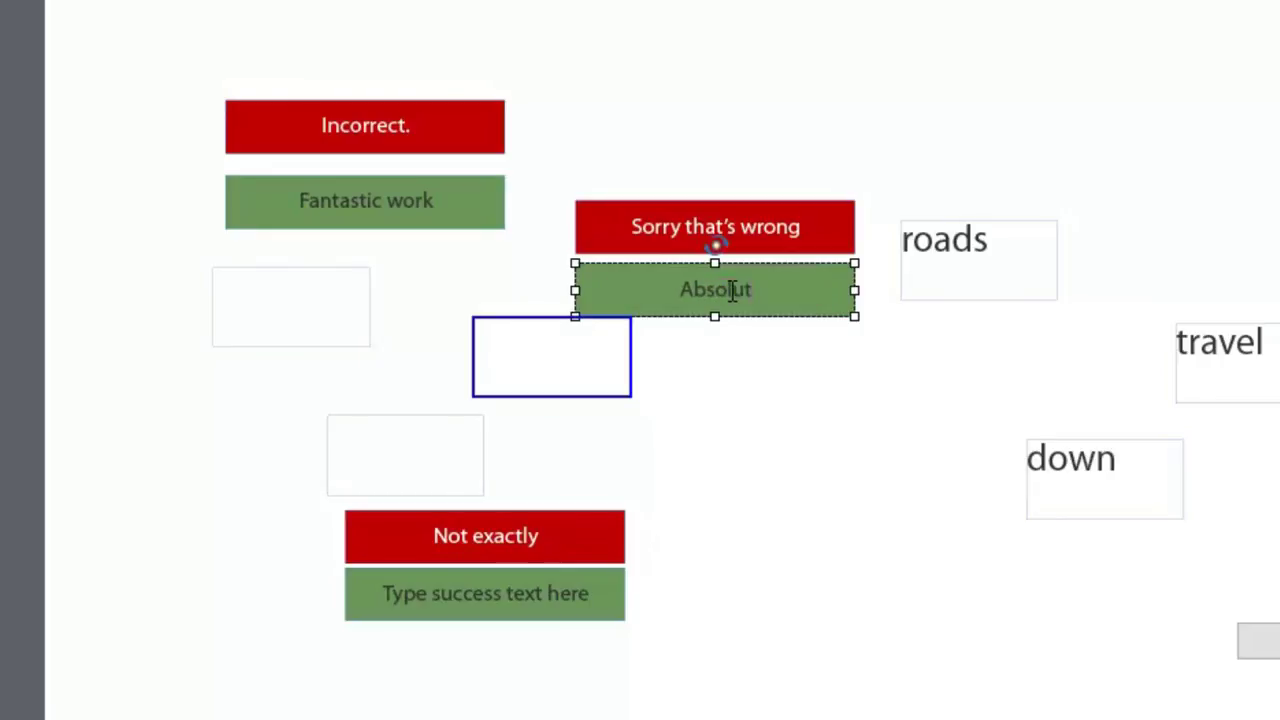
pyautogui.doubleClick(530, 593)
pyautogui.write('Well done.')
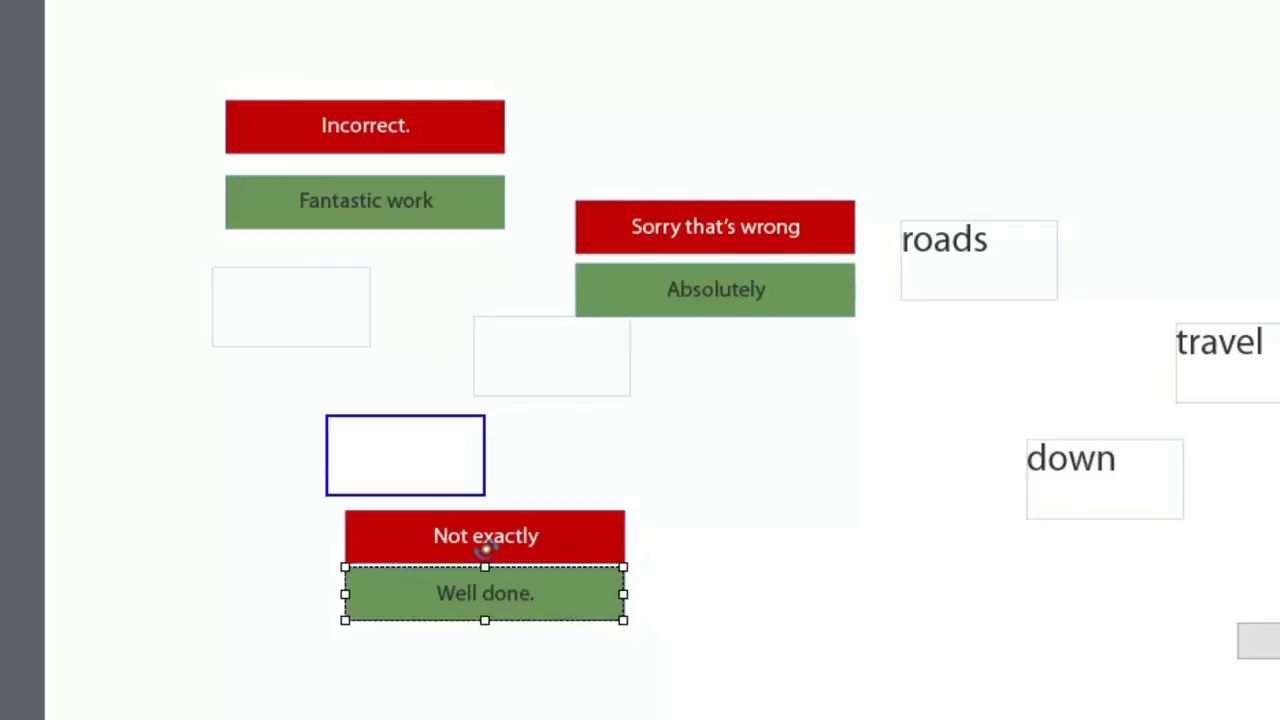
pyautogui.click(815, 306)
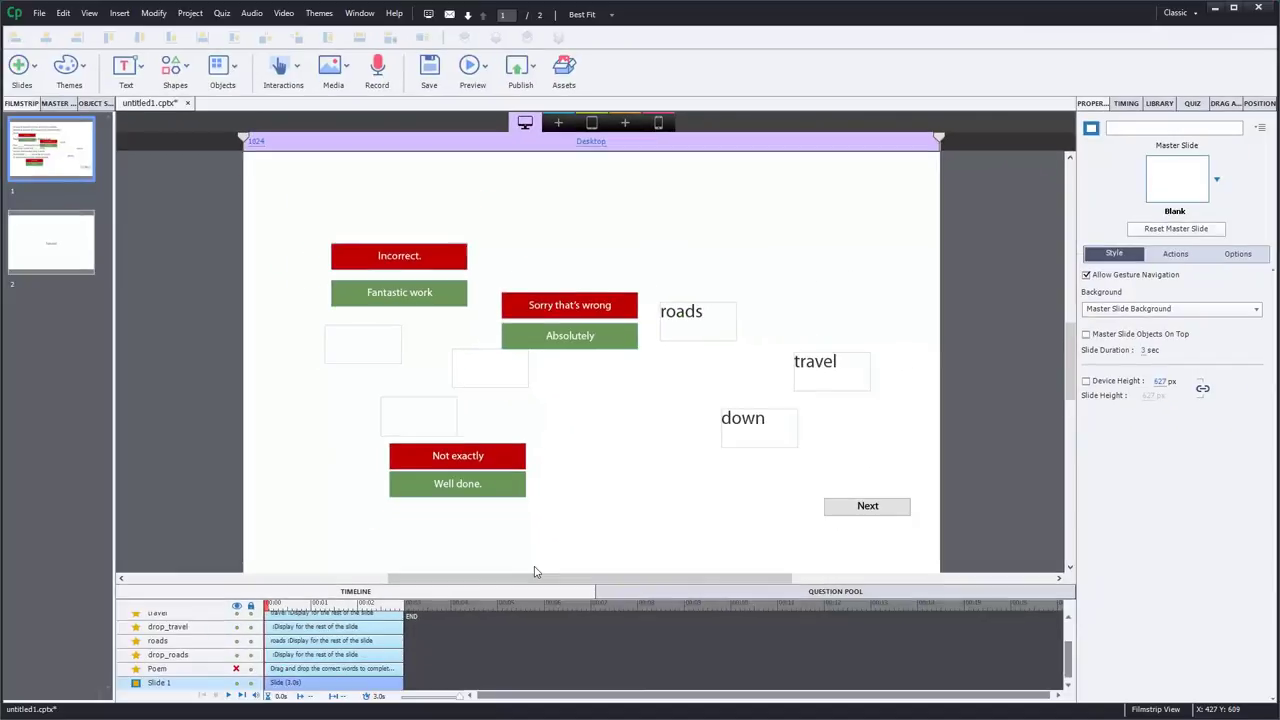
# Step: Unhide the Poem layer so the poem text shows on the slide again, leaving the first blank empty
pyautogui.click(237, 669)
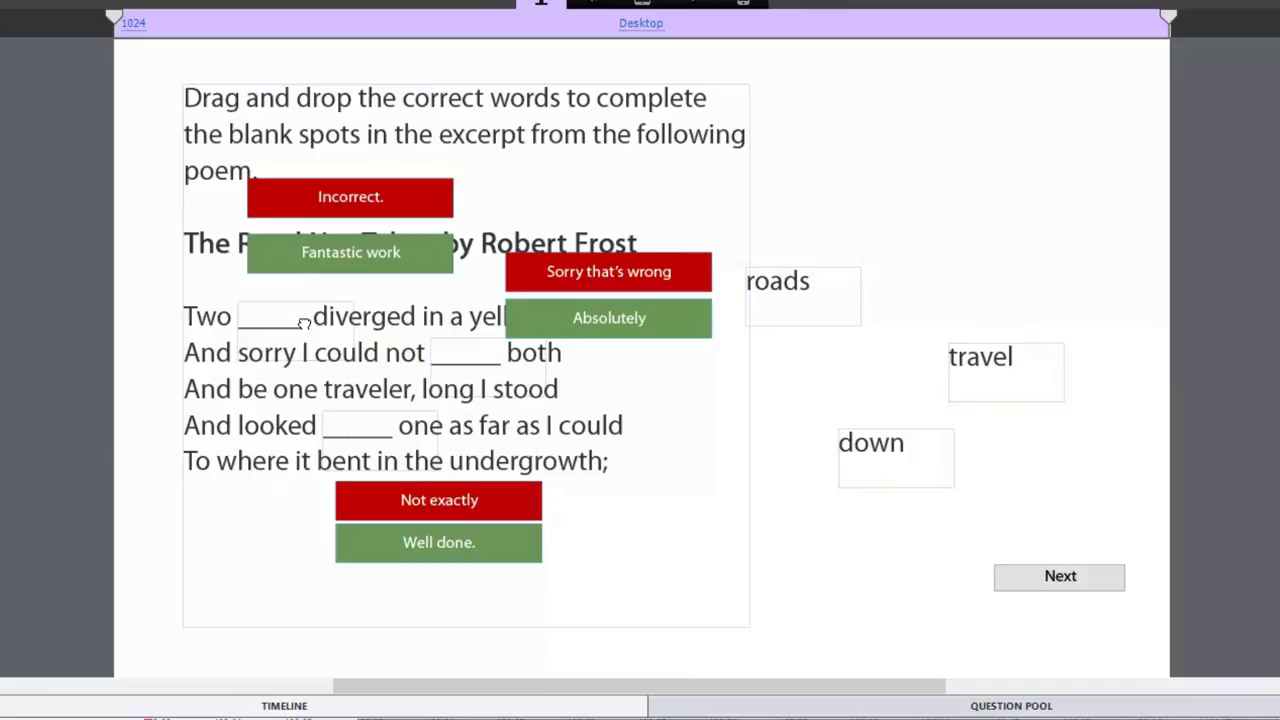
pyautogui.click(306, 332)
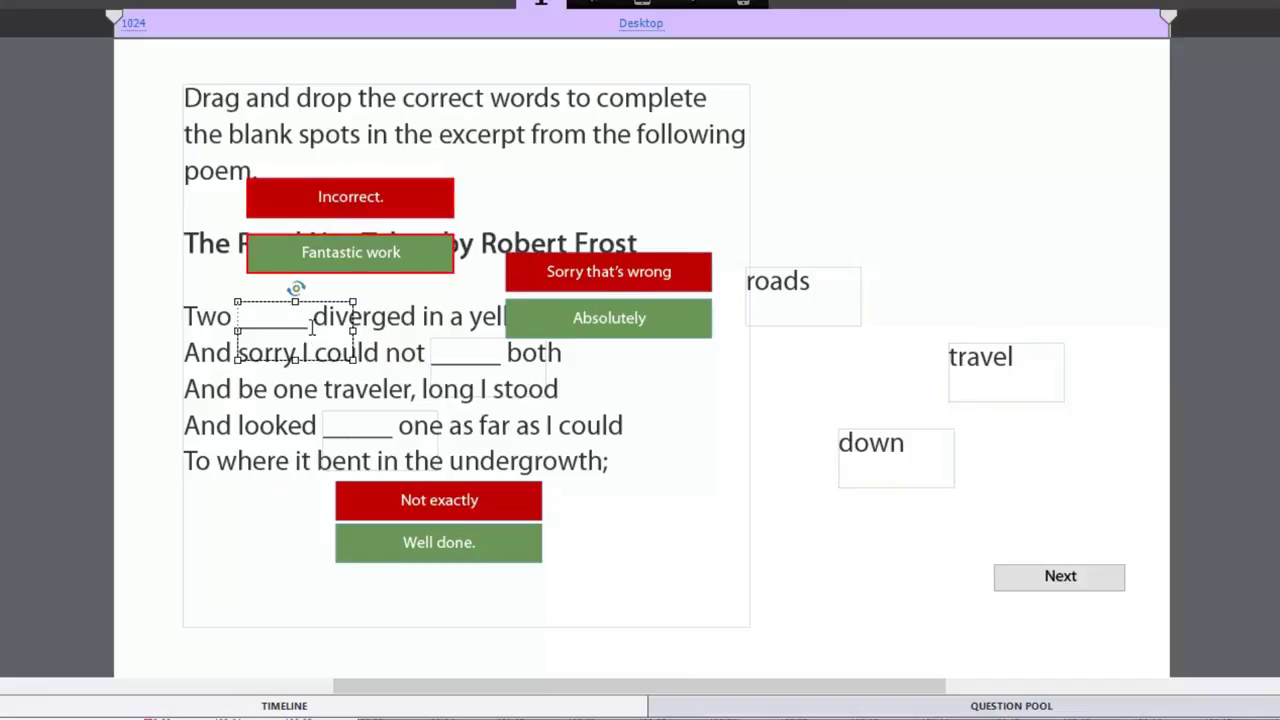
pyautogui.write('roads')
pyautogui.press('BackSpace')
pyautogui.press('BackSpace')
pyautogui.press('BackSpace')
pyautogui.press('BackSpace')
pyautogui.press('BackSpace')
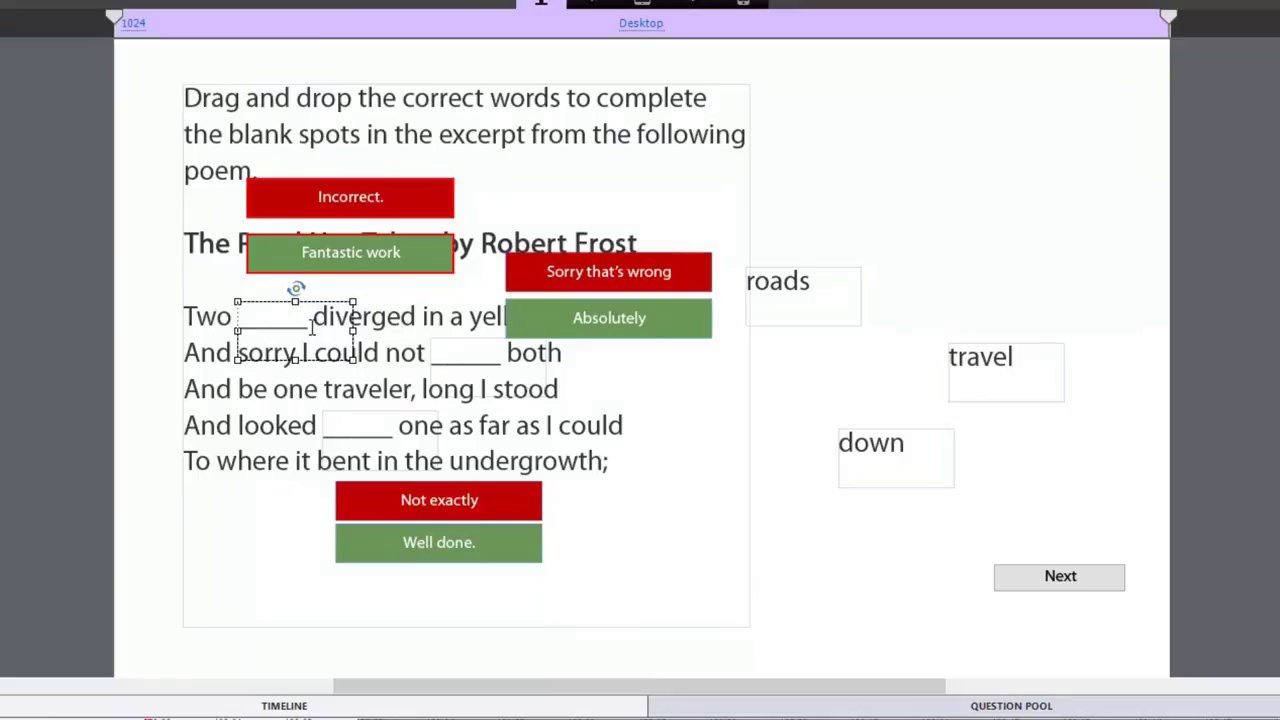
pyautogui.click(125, 436)
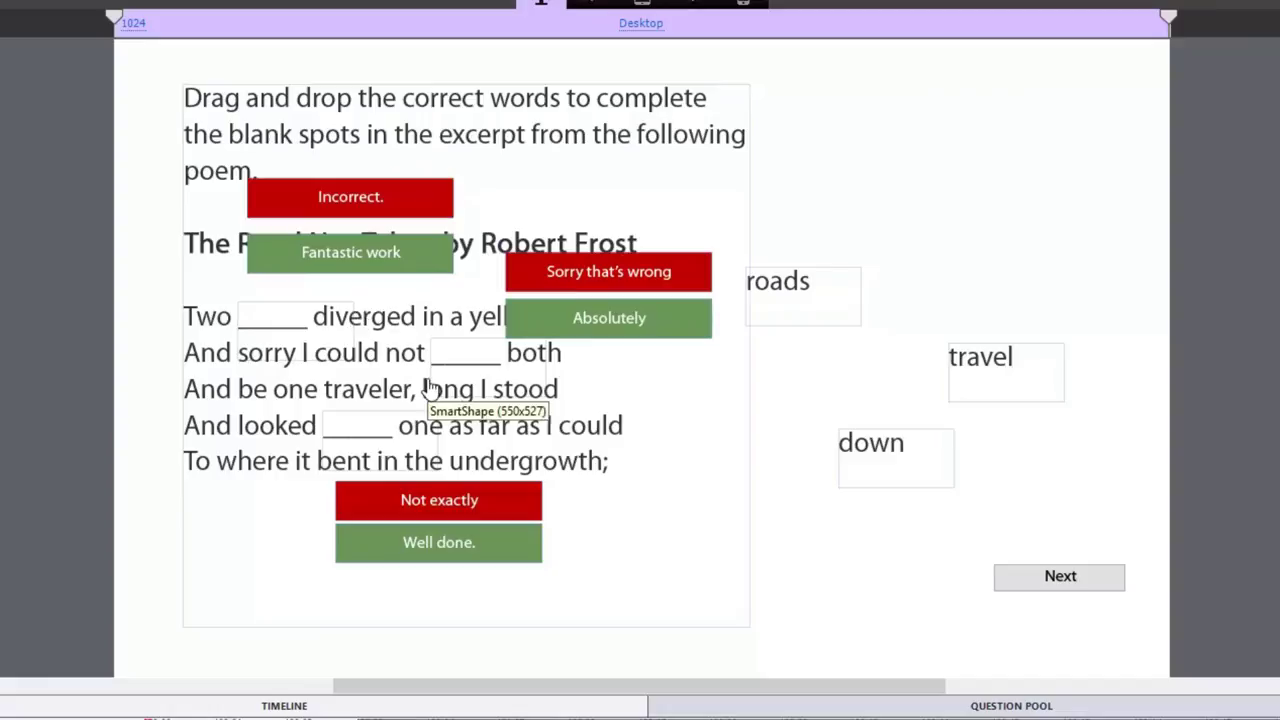
# Step: Move the Not exactly/Well done., Sorry that's wrong/Absolutely and Incorrect./Fantastic work pairs into a row below the poem
pyautogui.click(496, 556)
pyautogui.keyDown('shift'); pyautogui.click(506, 505); pyautogui.keyUp('shift')
pyautogui.moveTo(506, 505); pyautogui.dragTo(358, 519)
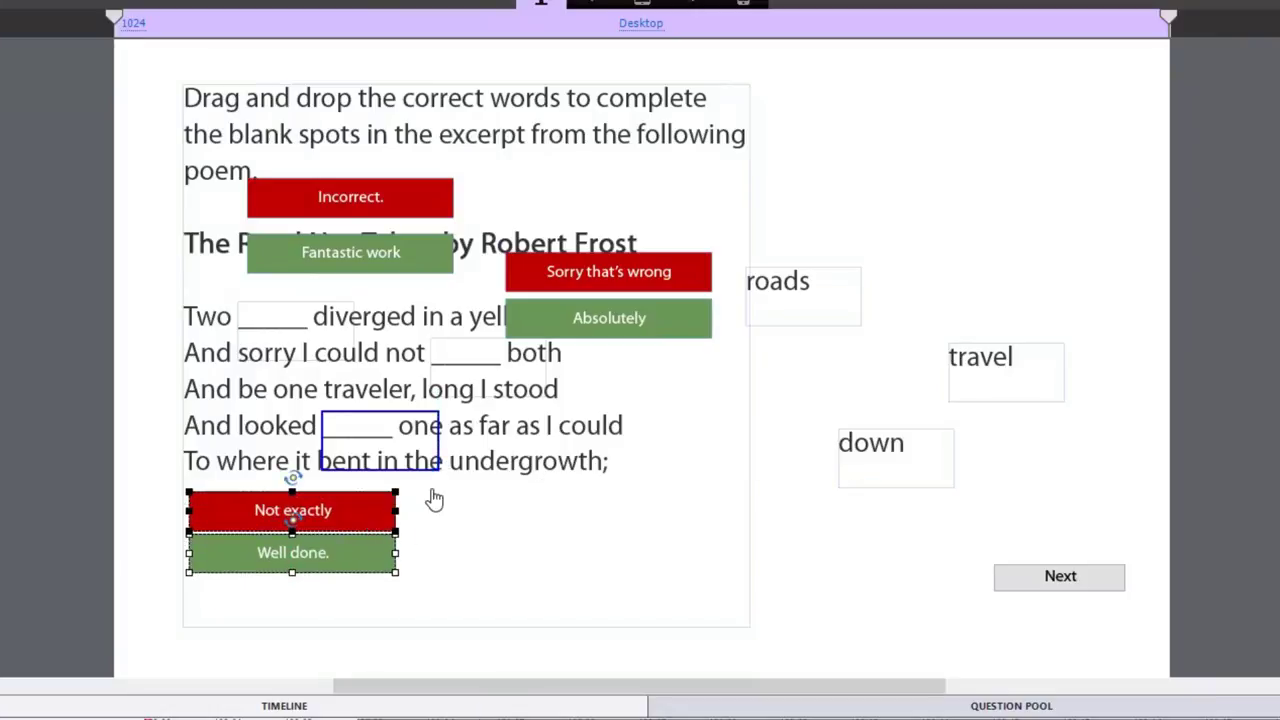
pyautogui.click(610, 325)
pyautogui.keyDown('shift'); pyautogui.click(611, 274); pyautogui.keyUp('shift')
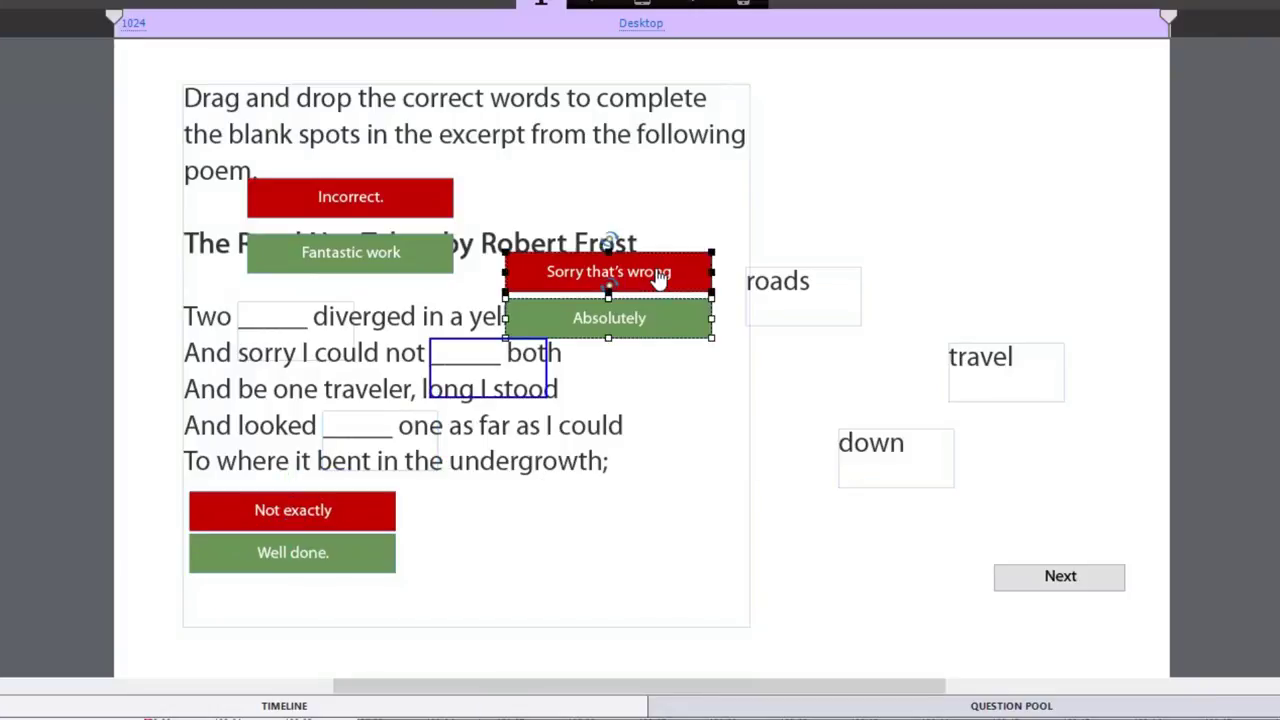
pyautogui.moveTo(654, 279); pyautogui.dragTo(558, 521)
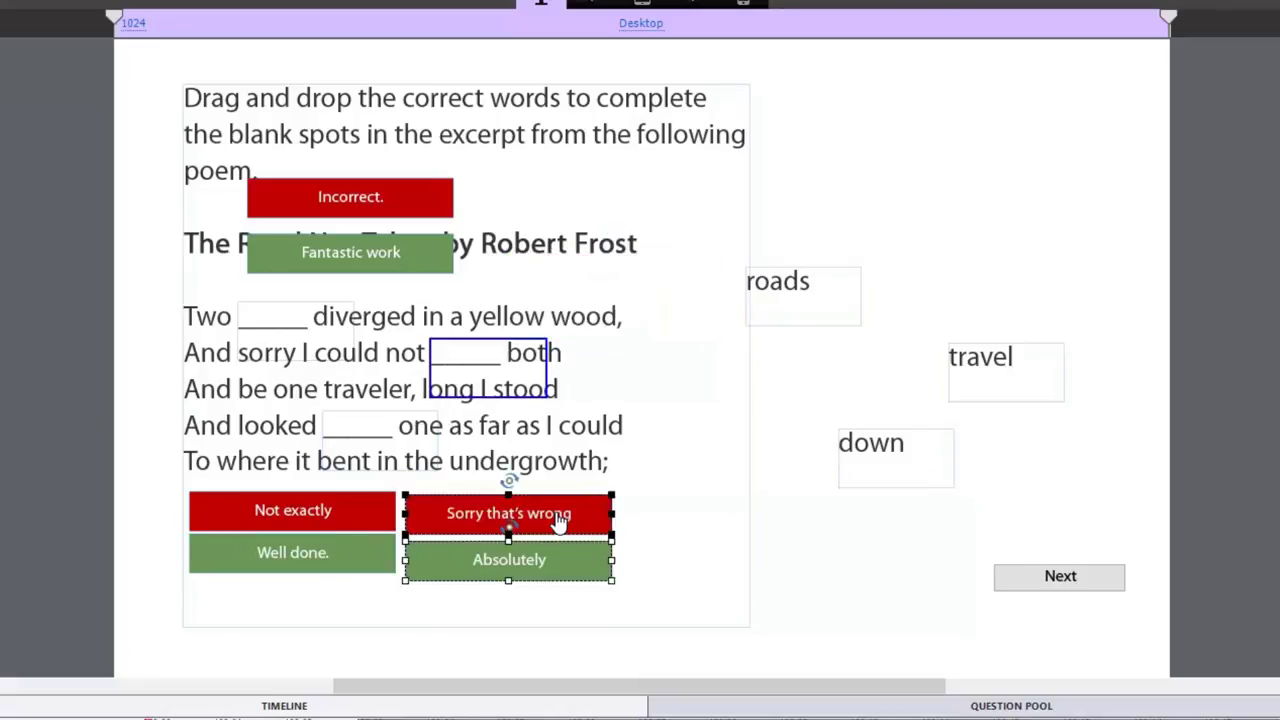
pyautogui.click(366, 245)
pyautogui.keyDown('shift'); pyautogui.click(366, 211); pyautogui.keyUp('shift')
pyautogui.moveTo(286, 209); pyautogui.dragTo(670, 545)
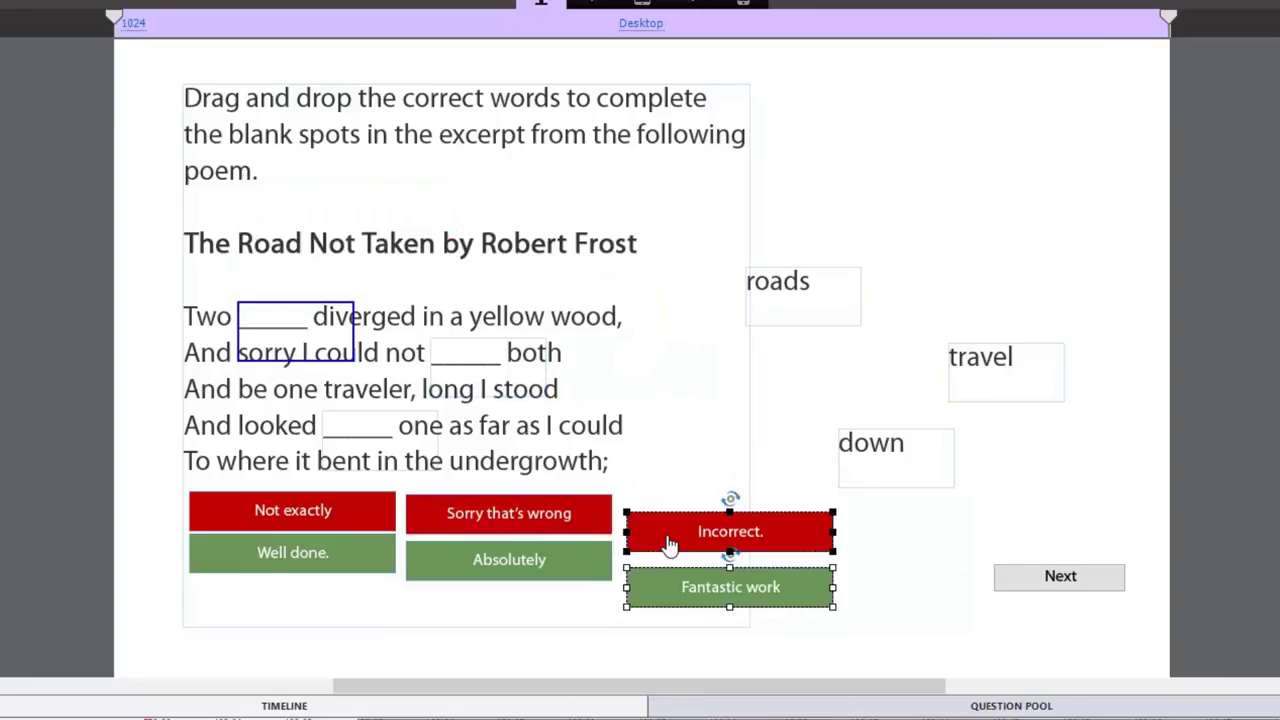
pyautogui.click(876, 580)
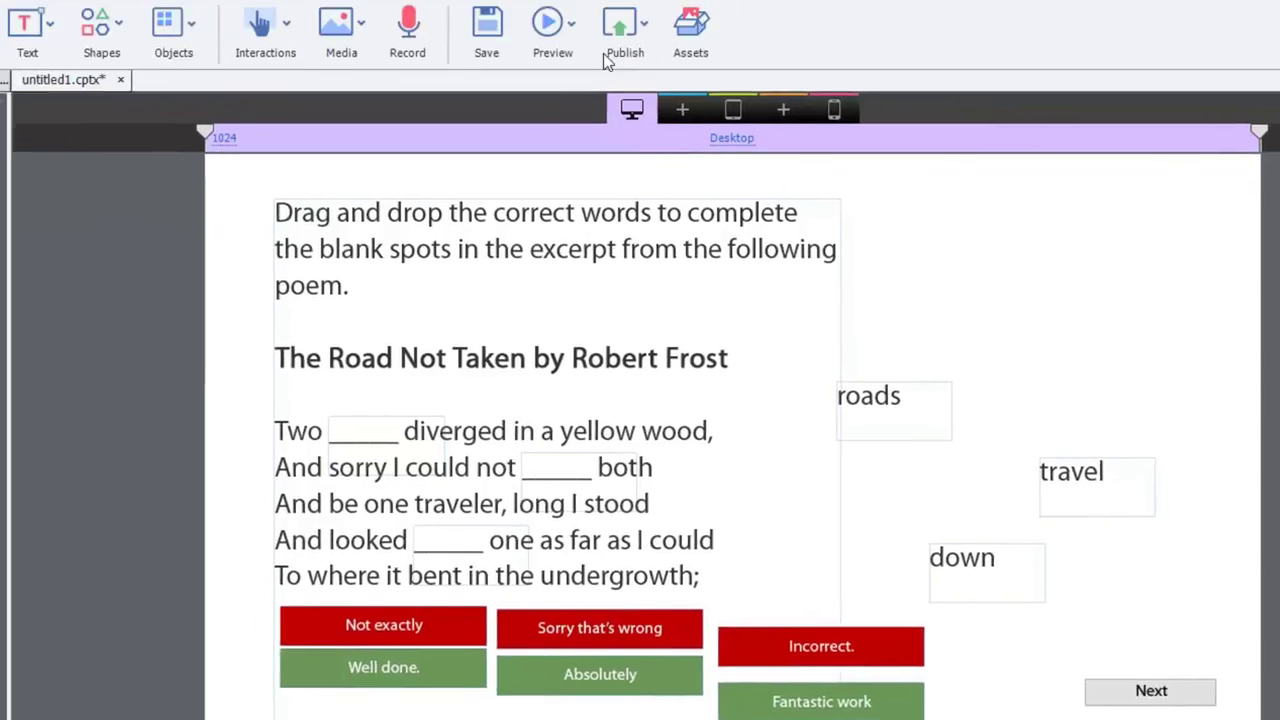
# Step: Launch a Project preview of the drag-and-drop poem slide from the Preview dropdown
pyautogui.click(603, 53)
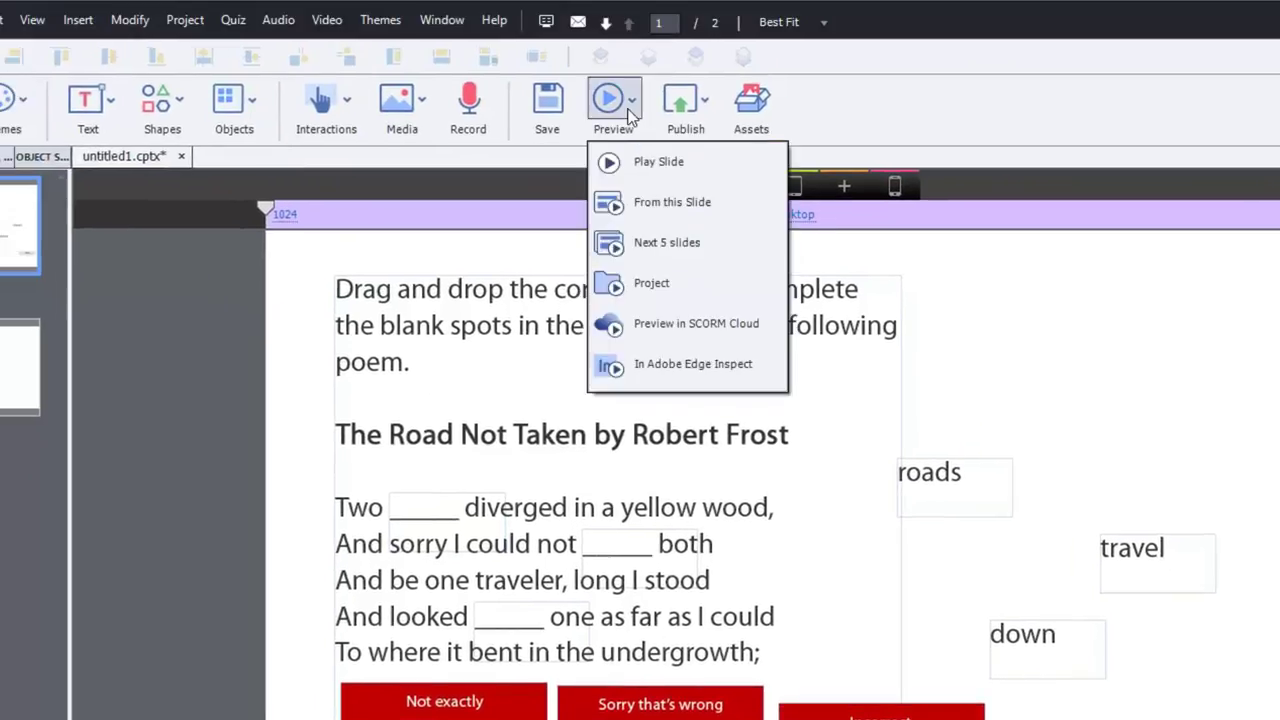
pyautogui.click(650, 284)
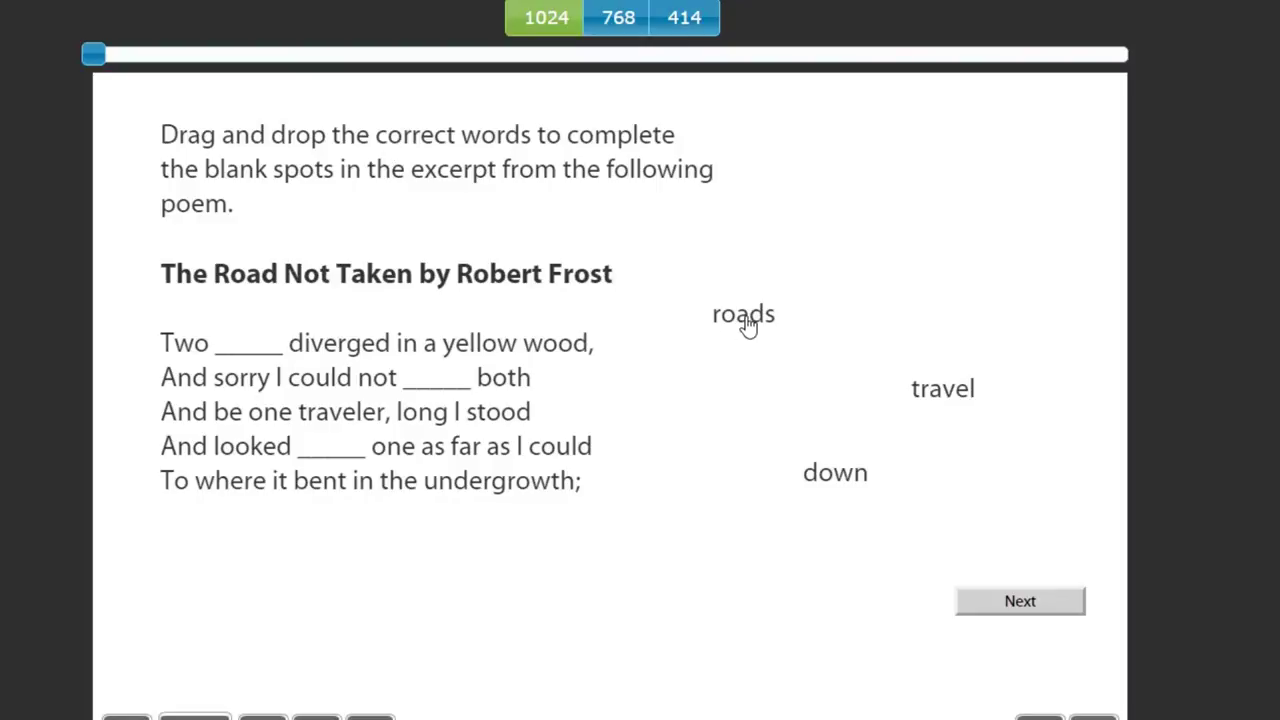
# Step: Drop roads, travel and down into their matching blanks after down is rejected by the wrong blanks
pyautogui.moveTo(746, 326); pyautogui.dragTo(257, 350)
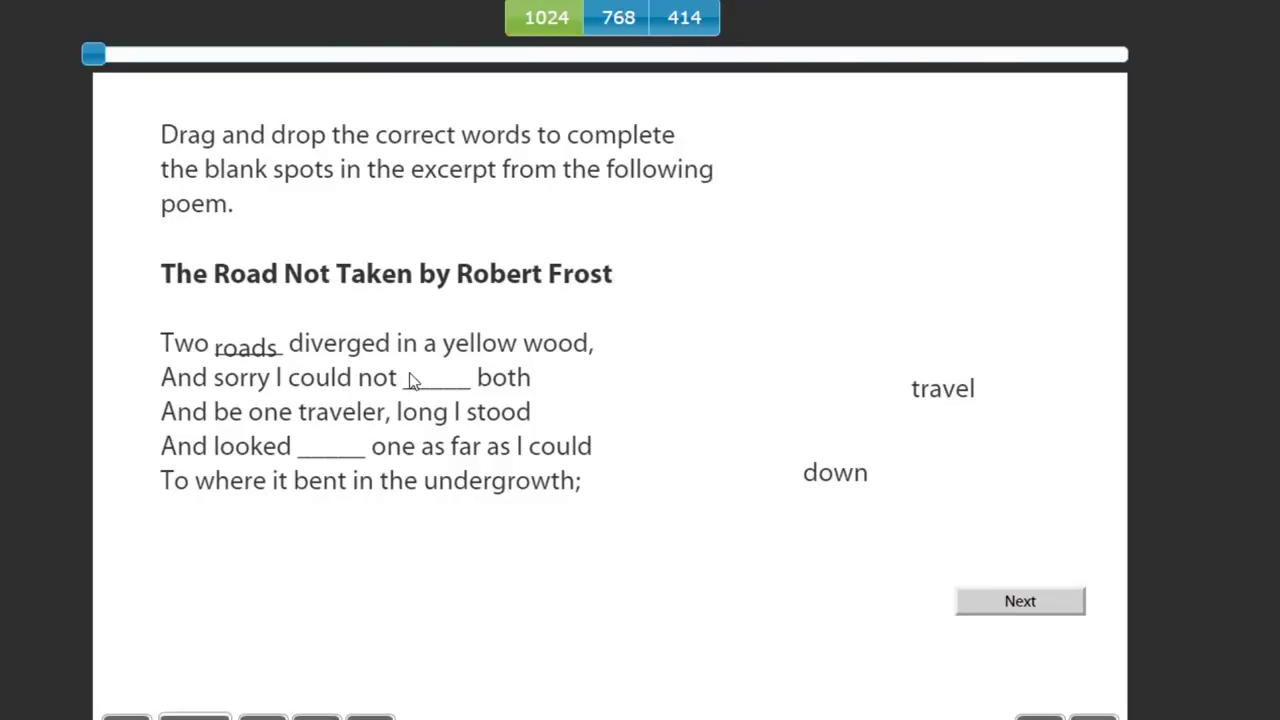
pyautogui.moveTo(829, 480); pyautogui.dragTo(445, 378)
pyautogui.moveTo(851, 486); pyautogui.dragTo(455, 392)
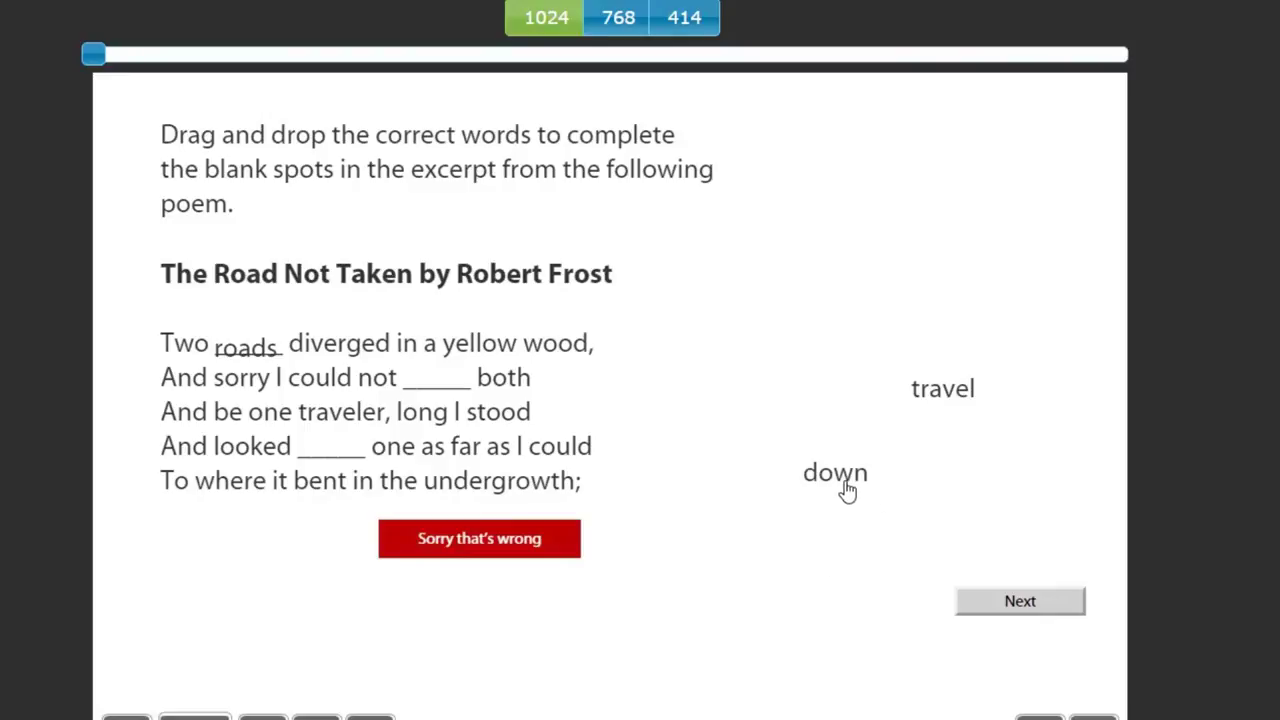
pyautogui.moveTo(846, 489); pyautogui.dragTo(455, 390)
pyautogui.moveTo(949, 397); pyautogui.dragTo(460, 385)
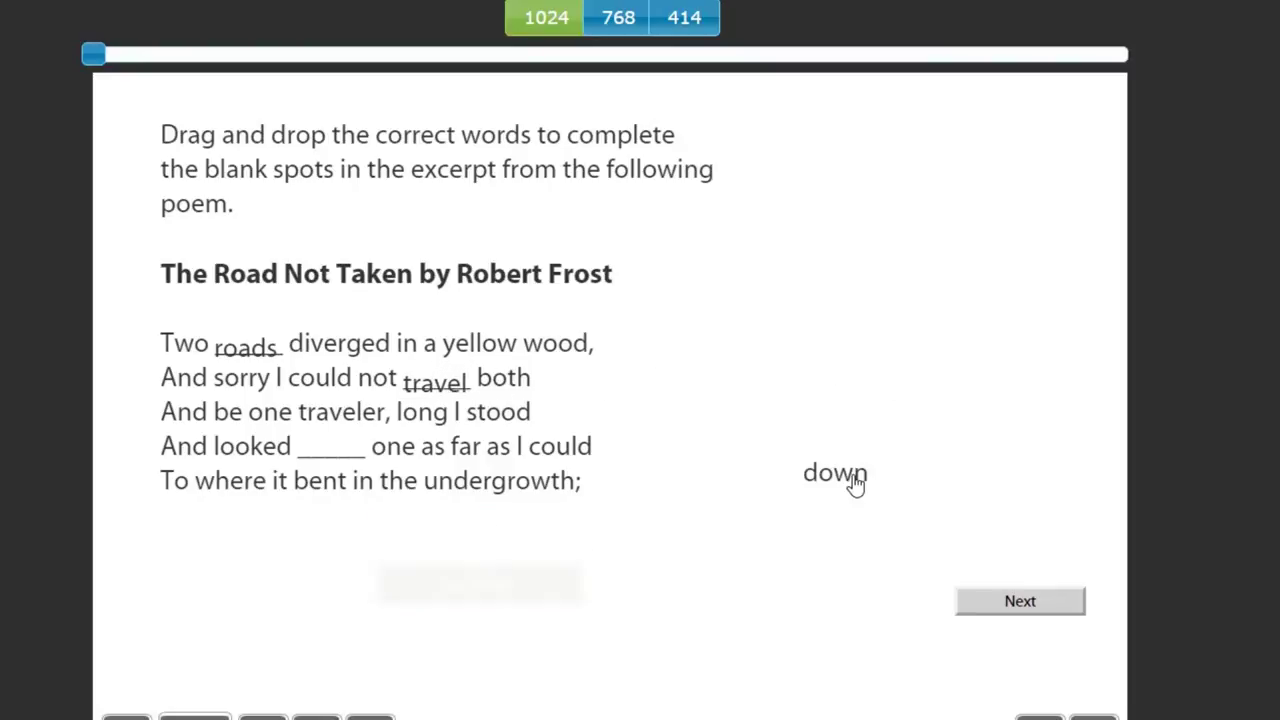
pyautogui.moveTo(855, 483); pyautogui.dragTo(362, 470)
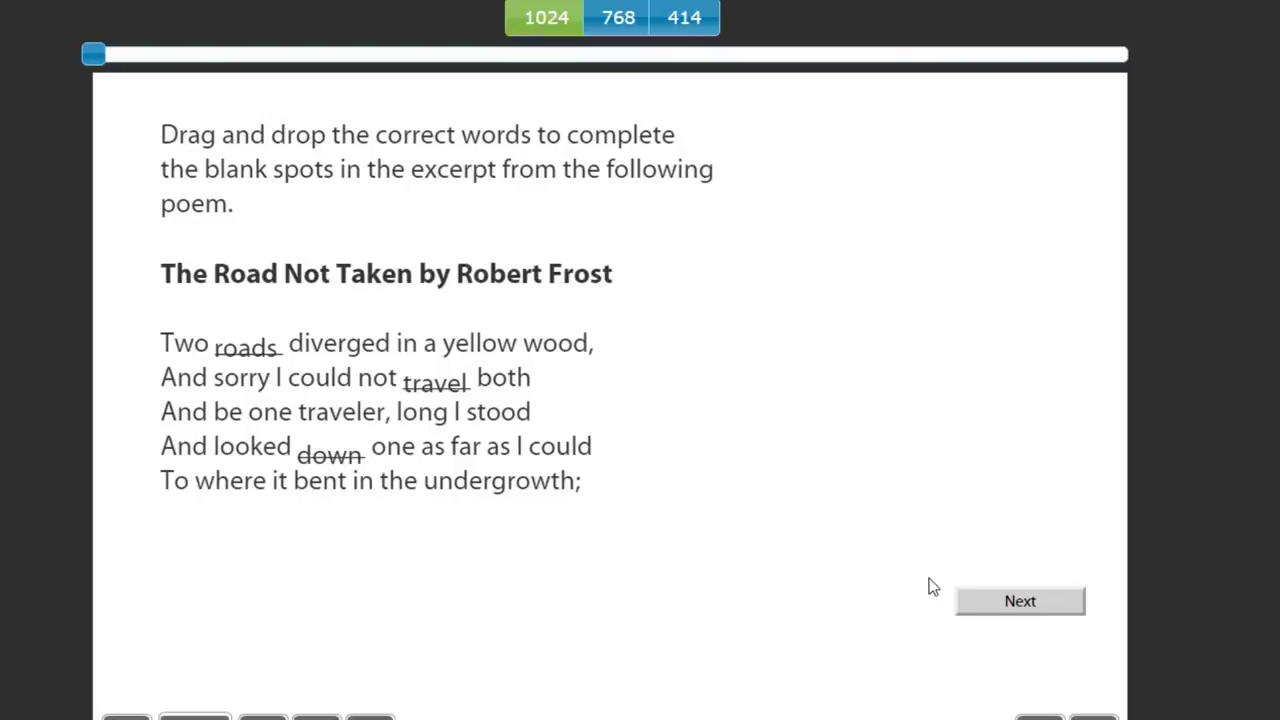
# Step: Advance from the completed poem slide to the Success! screen
pyautogui.click(1037, 603)
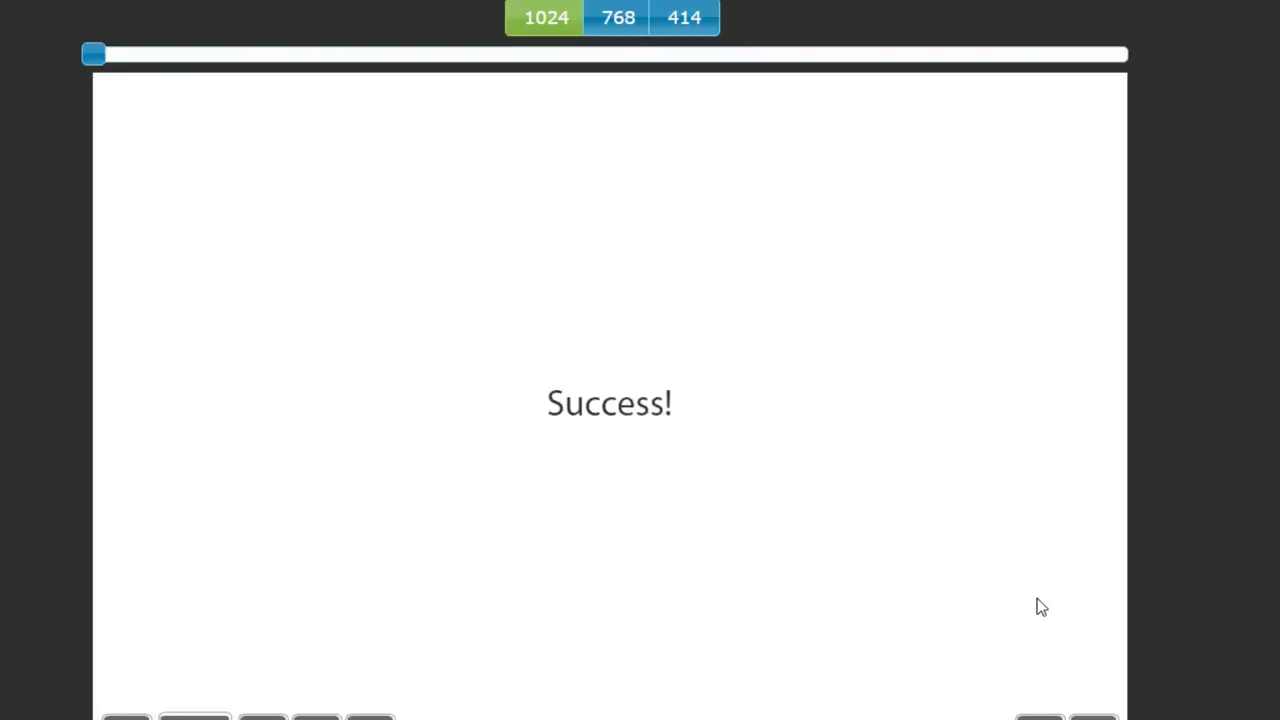